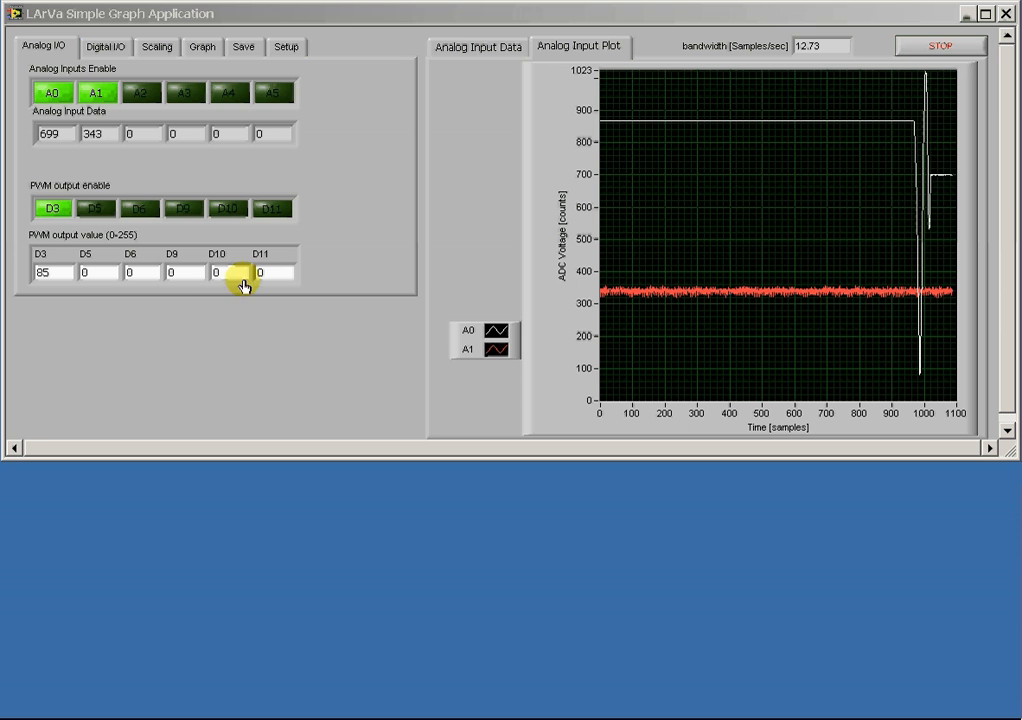
Step: Set the PWM output value of D3 to 150
double_click(66, 273)
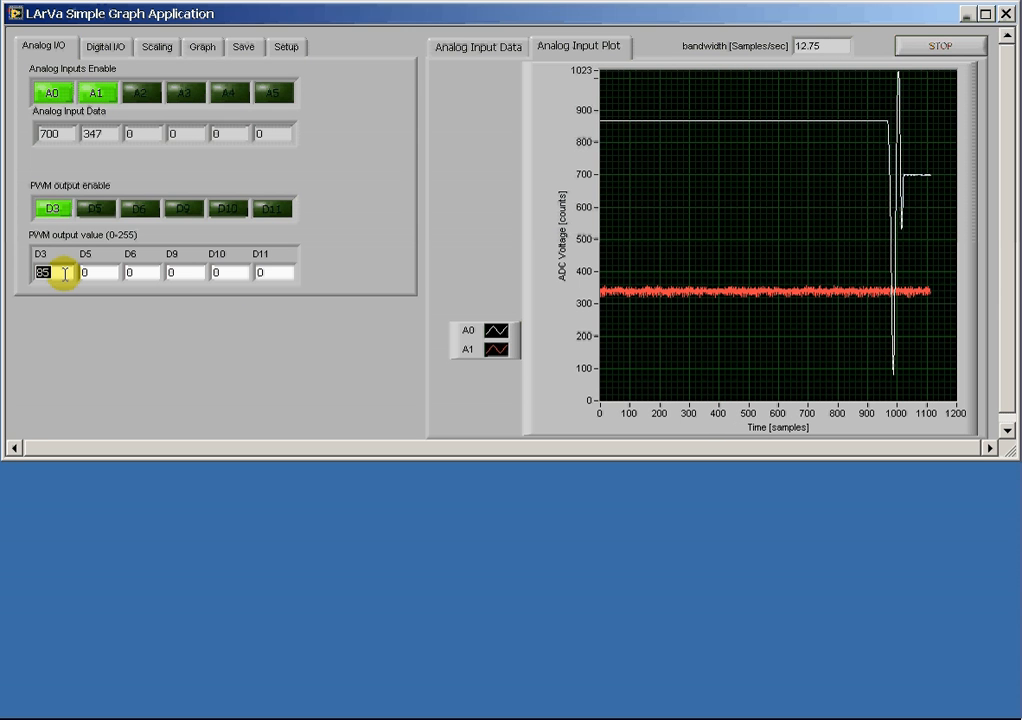
type("150")
key("Return")
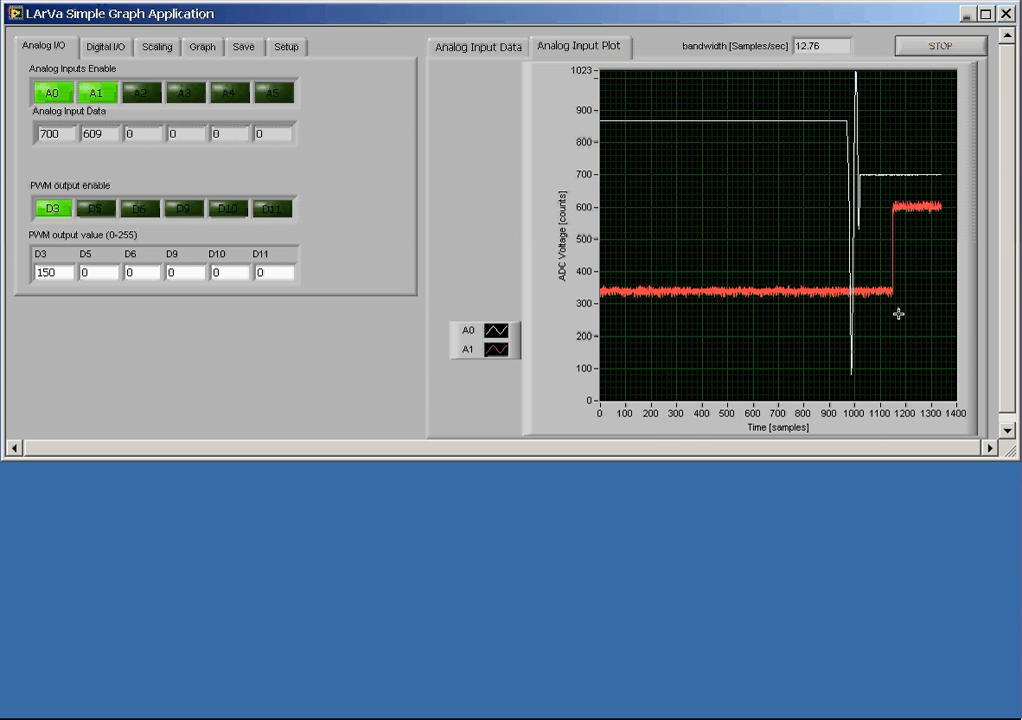
Step: View the analog inputs as level bars and return to the analog input plot to examine the signals and sample bandwidth
left_click(472, 52)
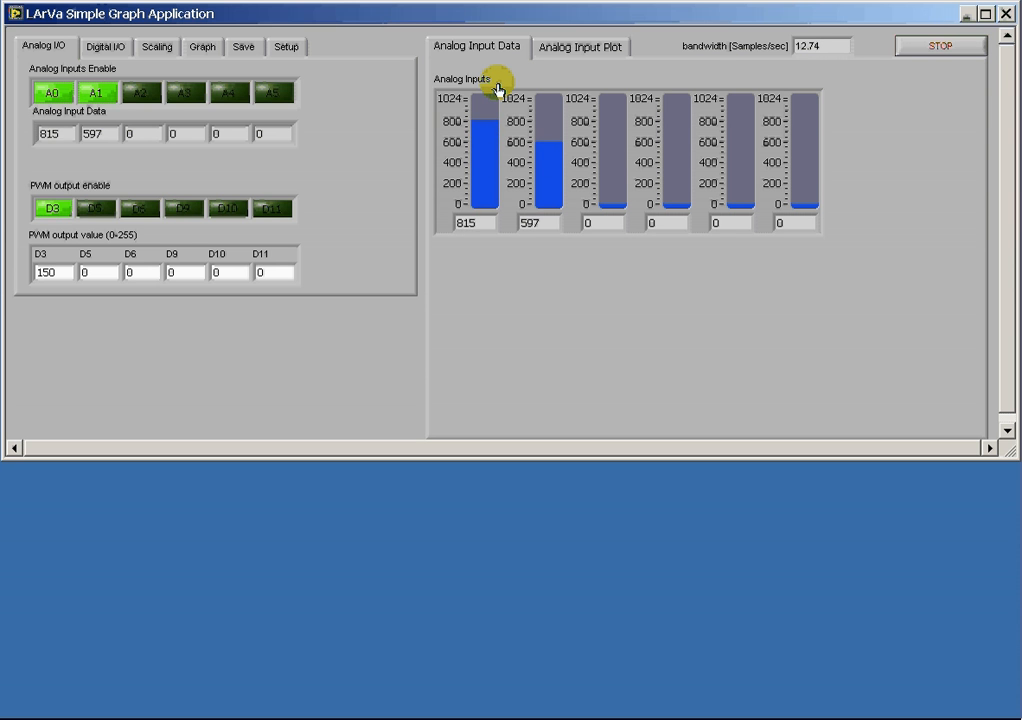
left_click(586, 48)
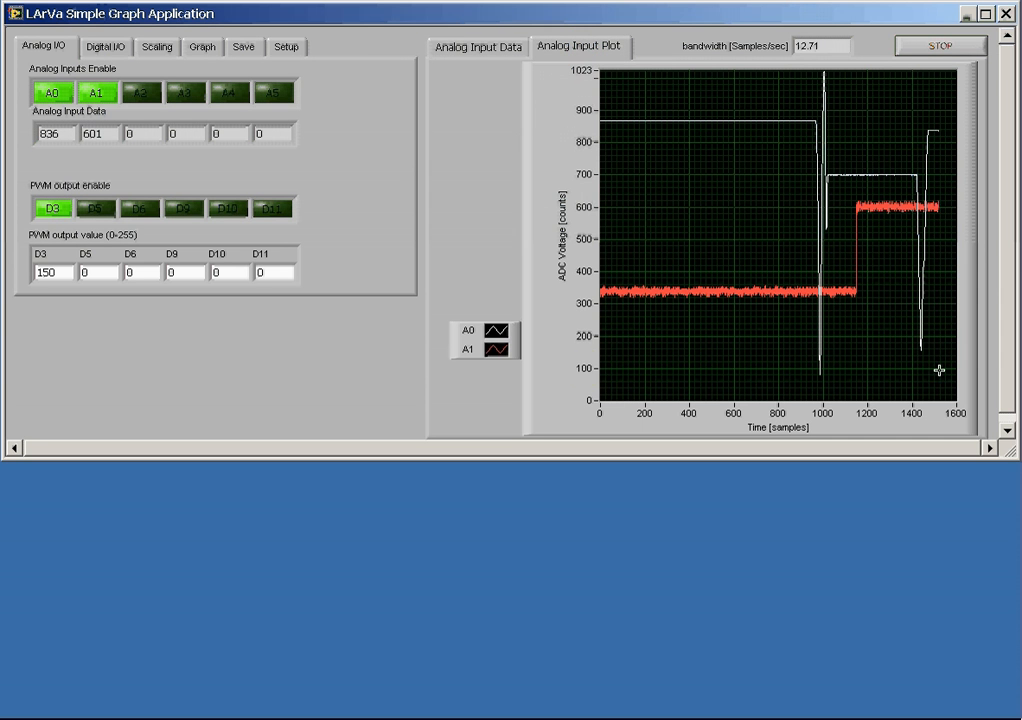
left_click(577, 103)
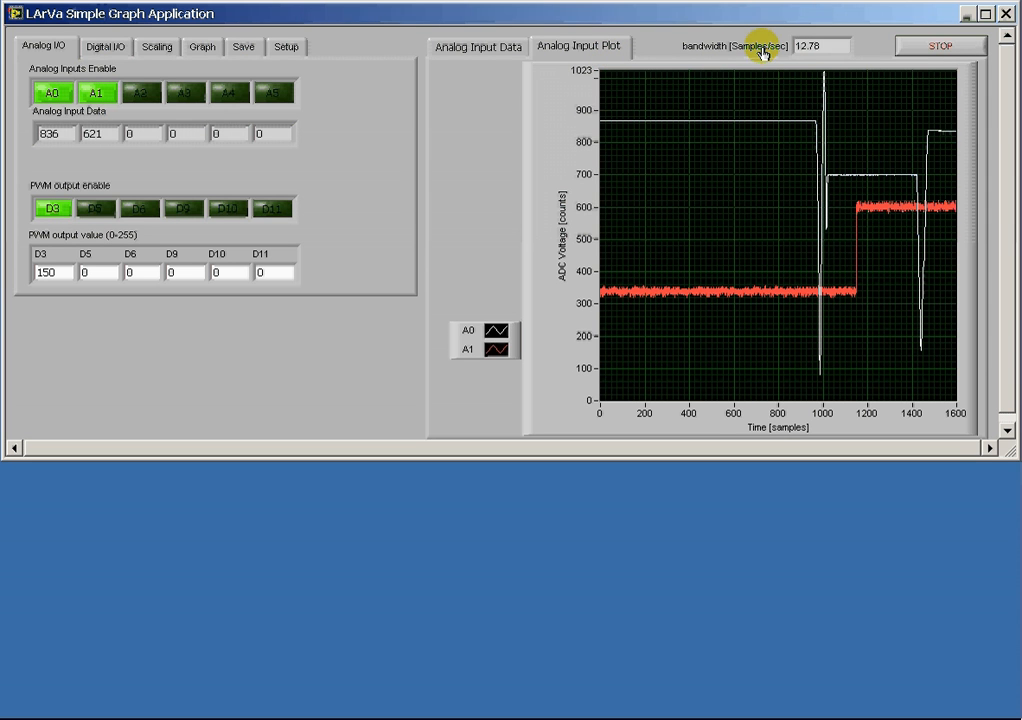
left_click(938, 50)
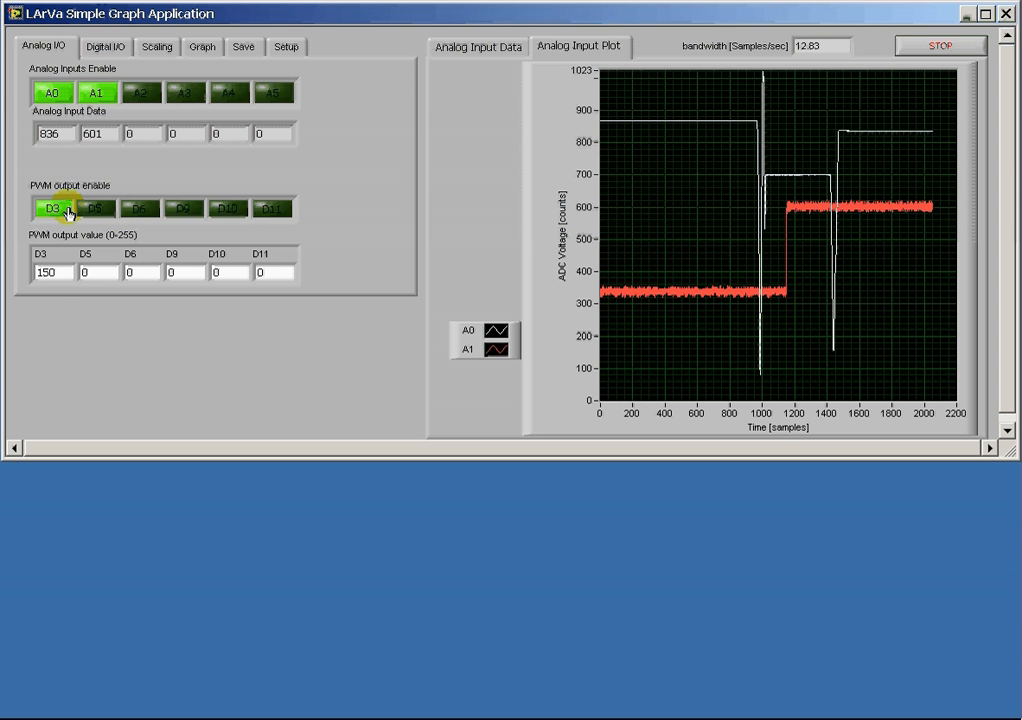
Step: Set the PWM output value of D3 to 200
double_click(60, 272)
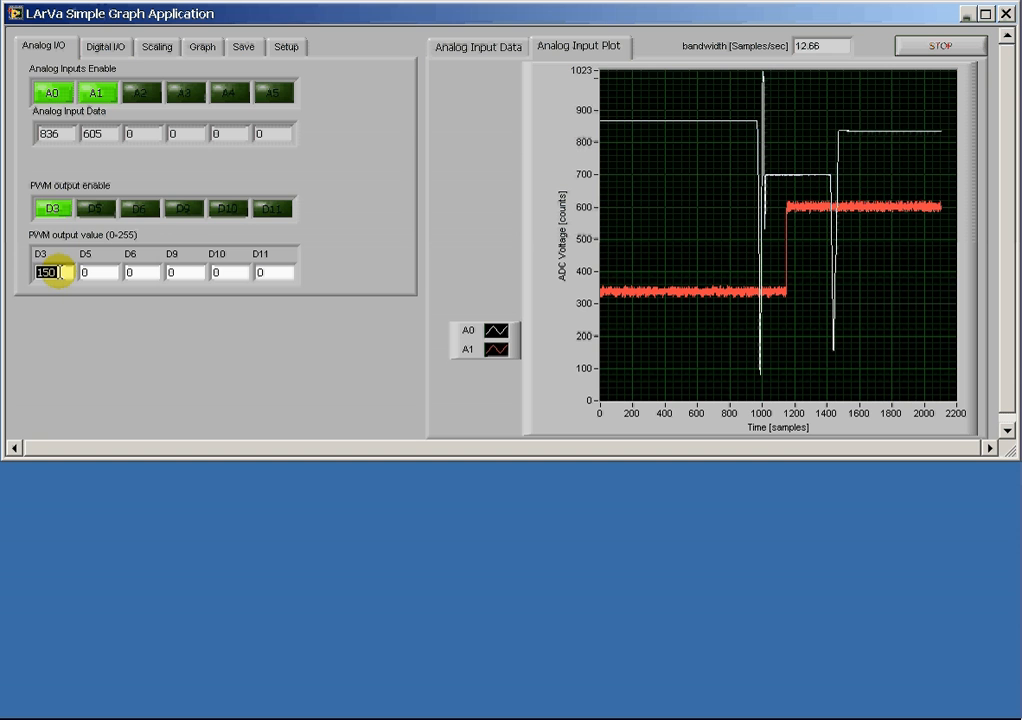
type("200")
key("Return")
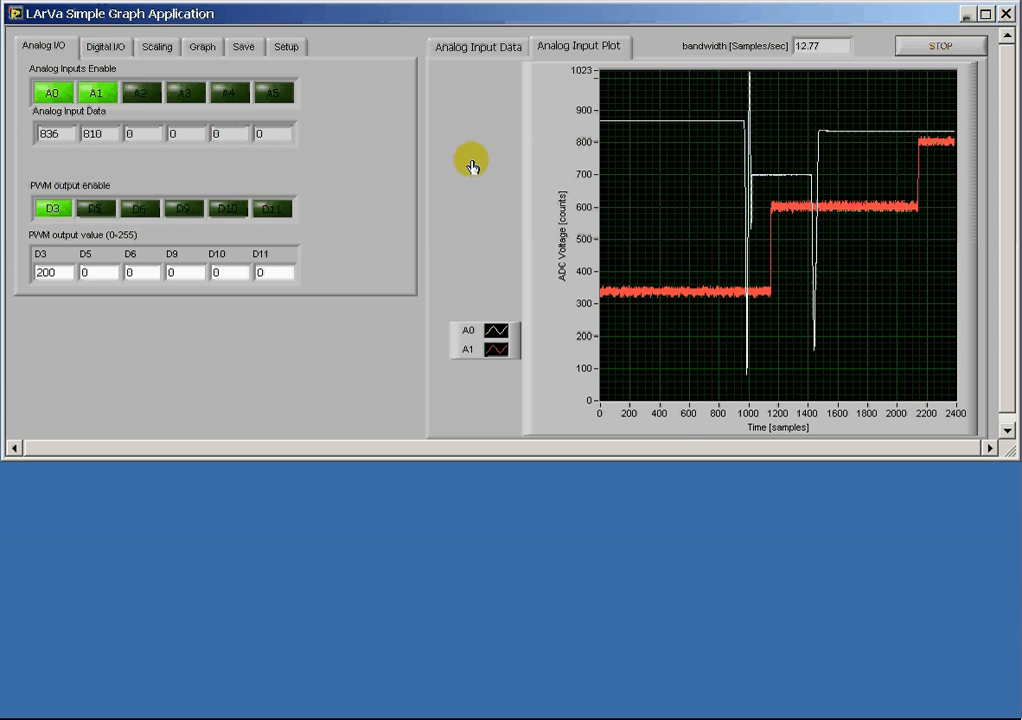
Step: Enable pin D4 as a digital output and pin D7 as a digital input
left_click(112, 47)
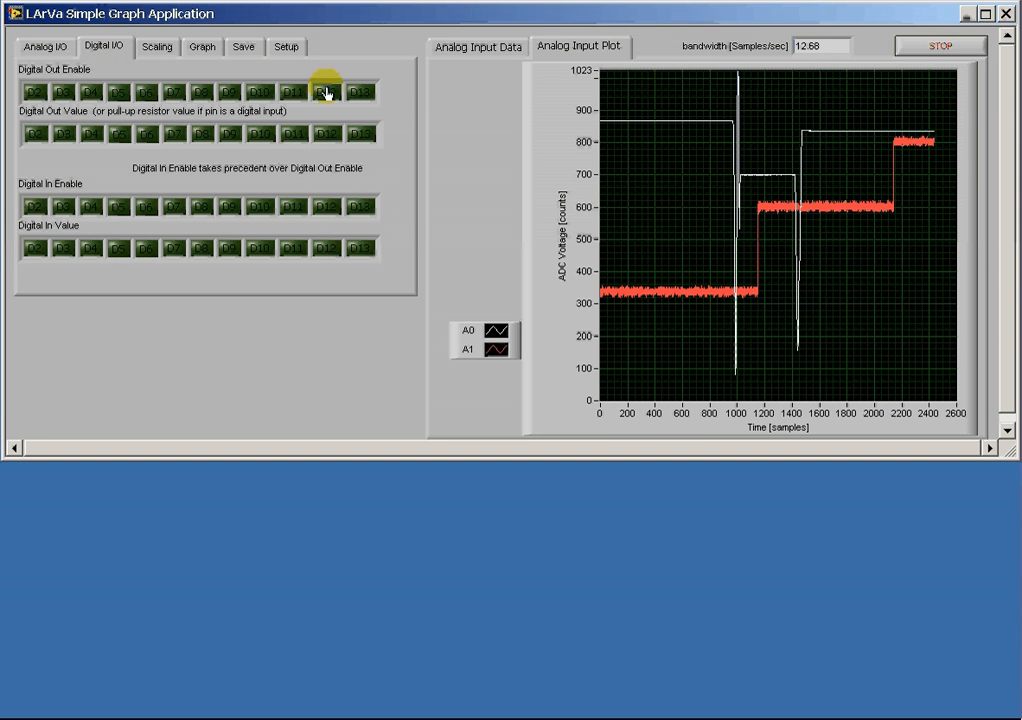
left_click(92, 92)
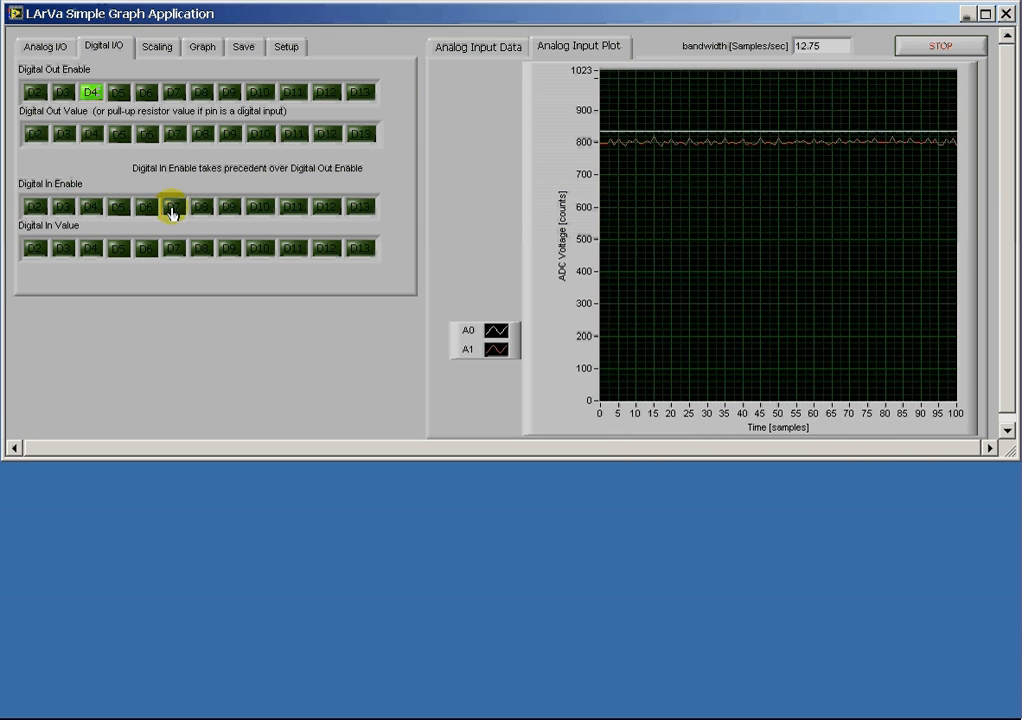
left_click(172, 208)
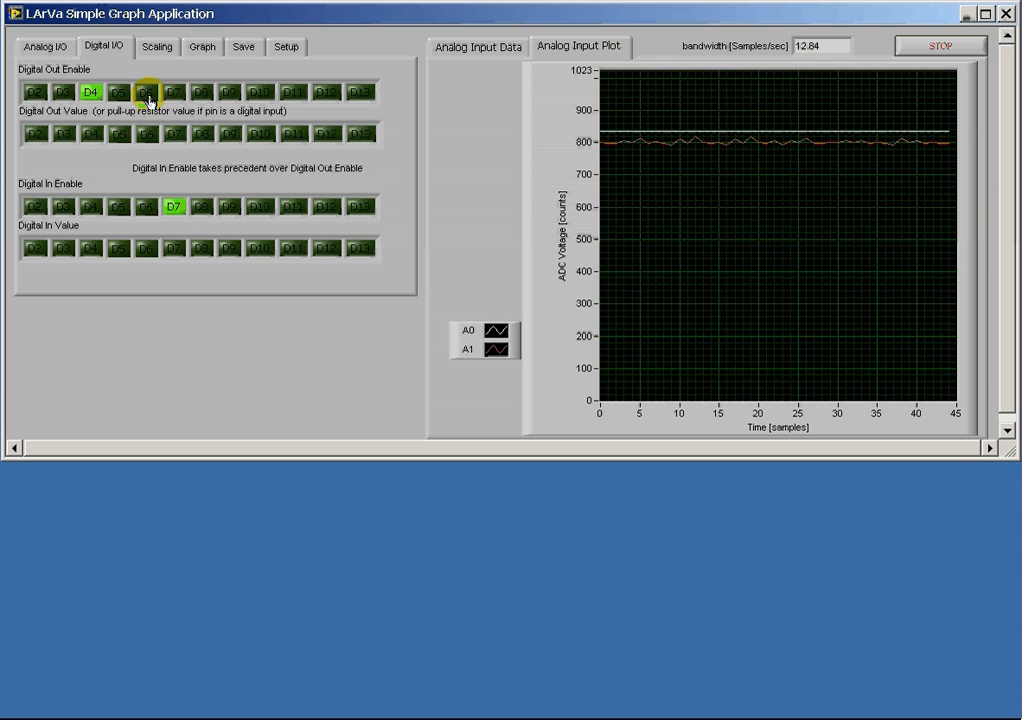
Step: Turn the D4 digital output value on and toggle it off and on twice, leaving it on
left_click(68, 47)
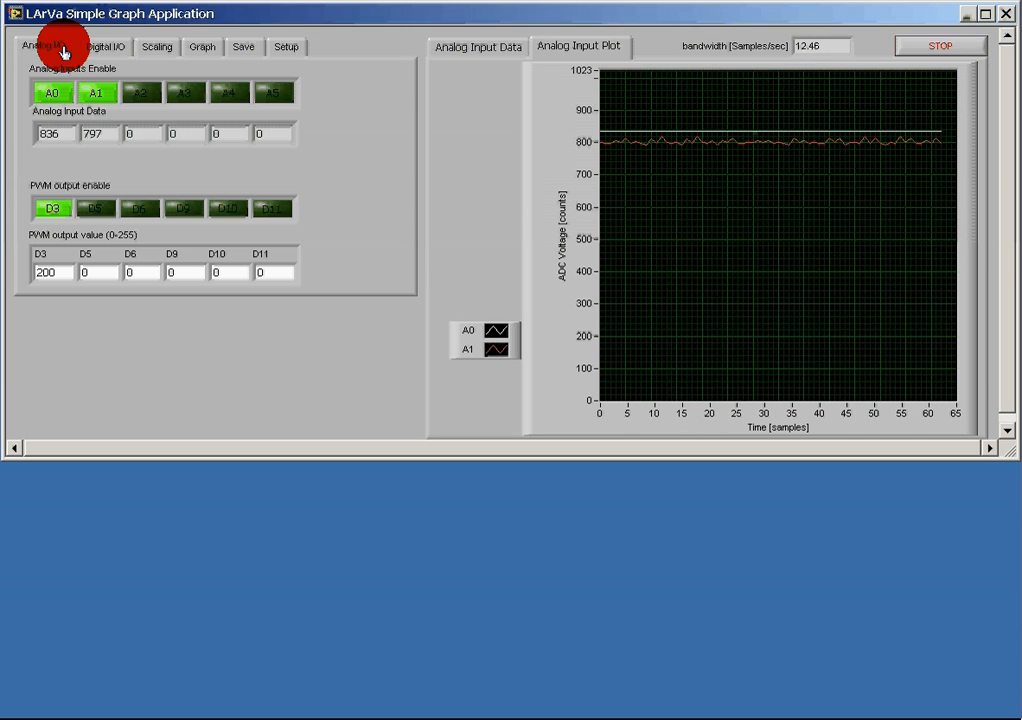
left_click(100, 50)
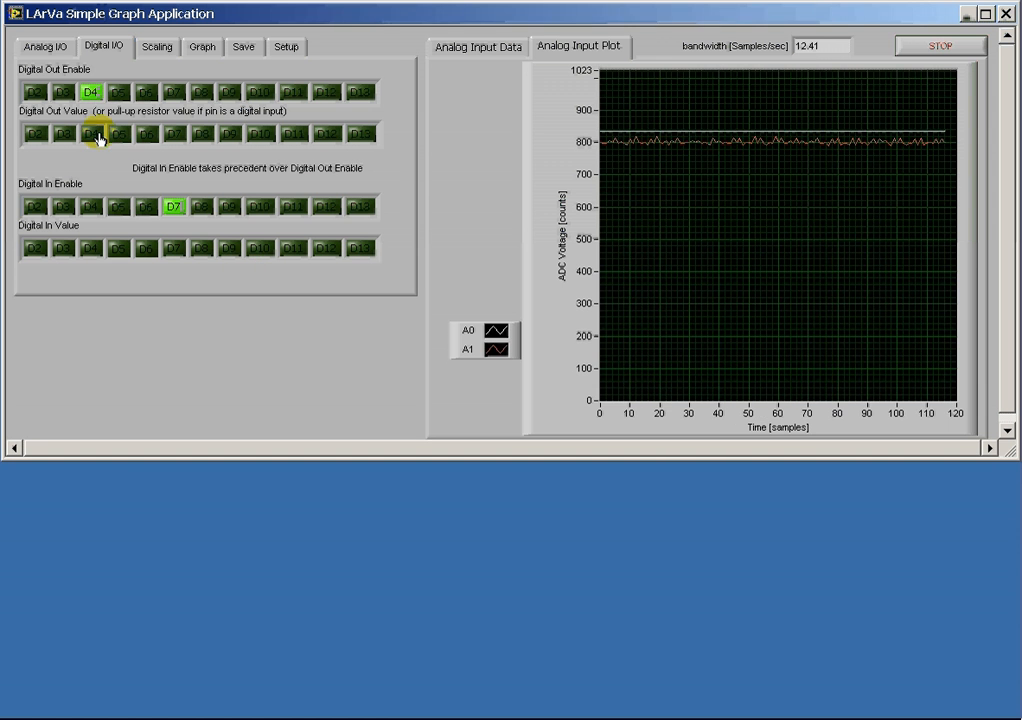
left_click(95, 136)
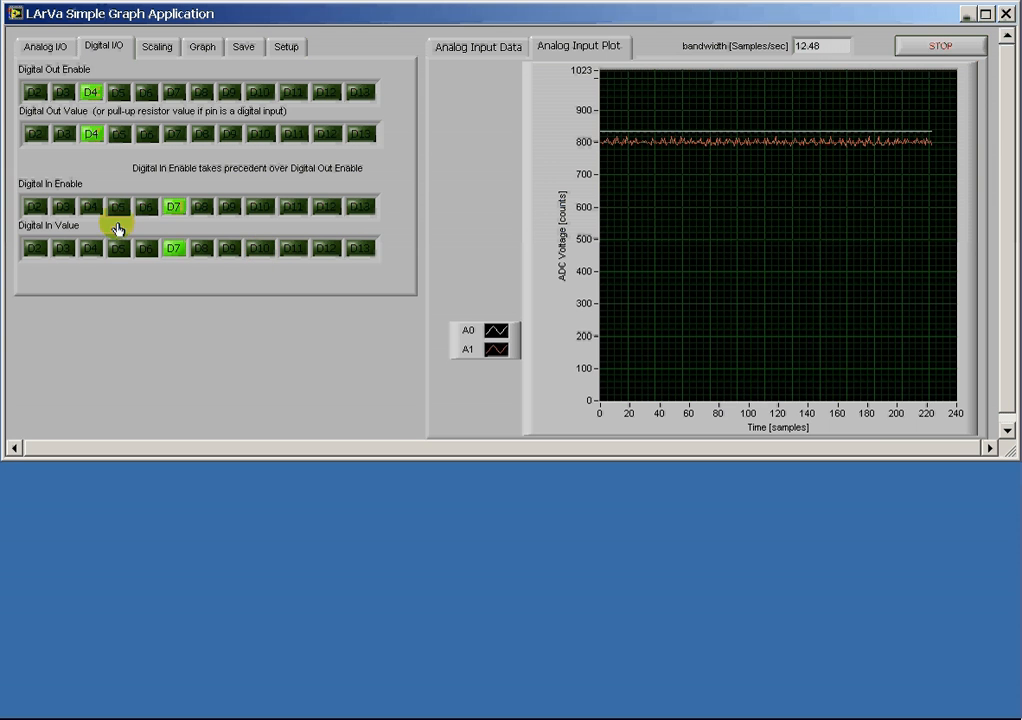
left_click(90, 140)
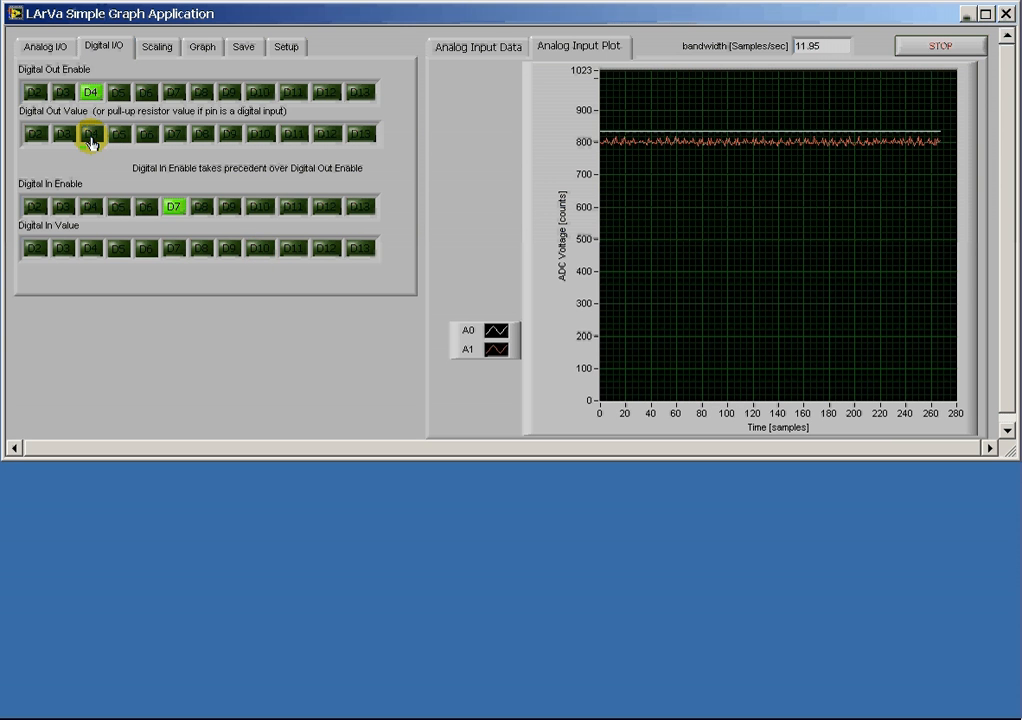
left_click(91, 138)
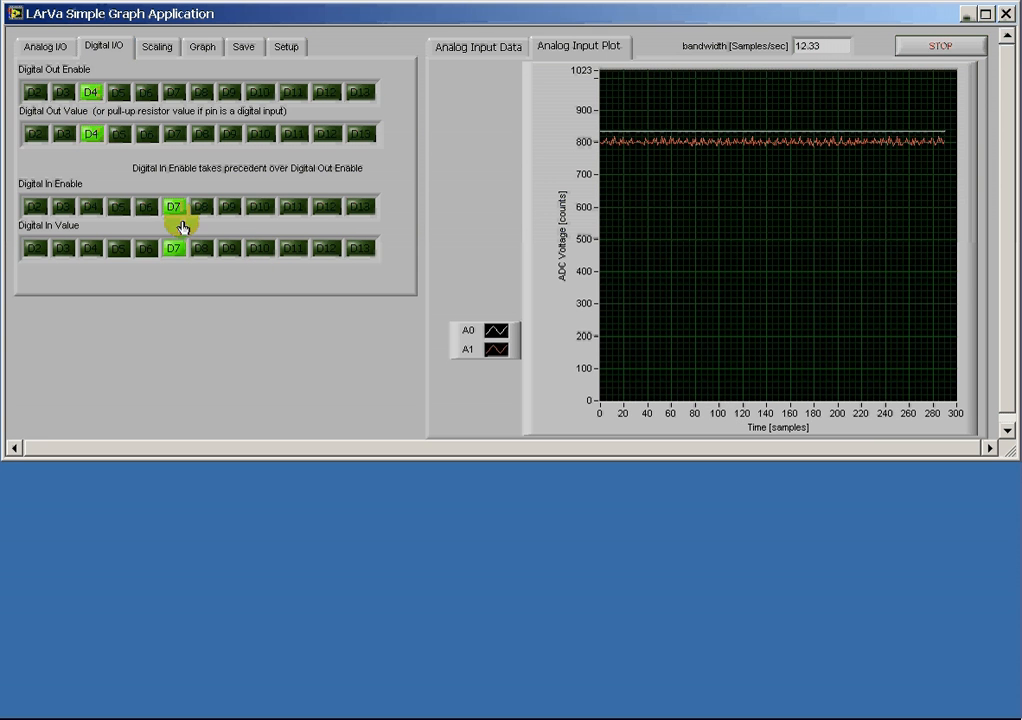
left_click(95, 138)
left_click(95, 138)
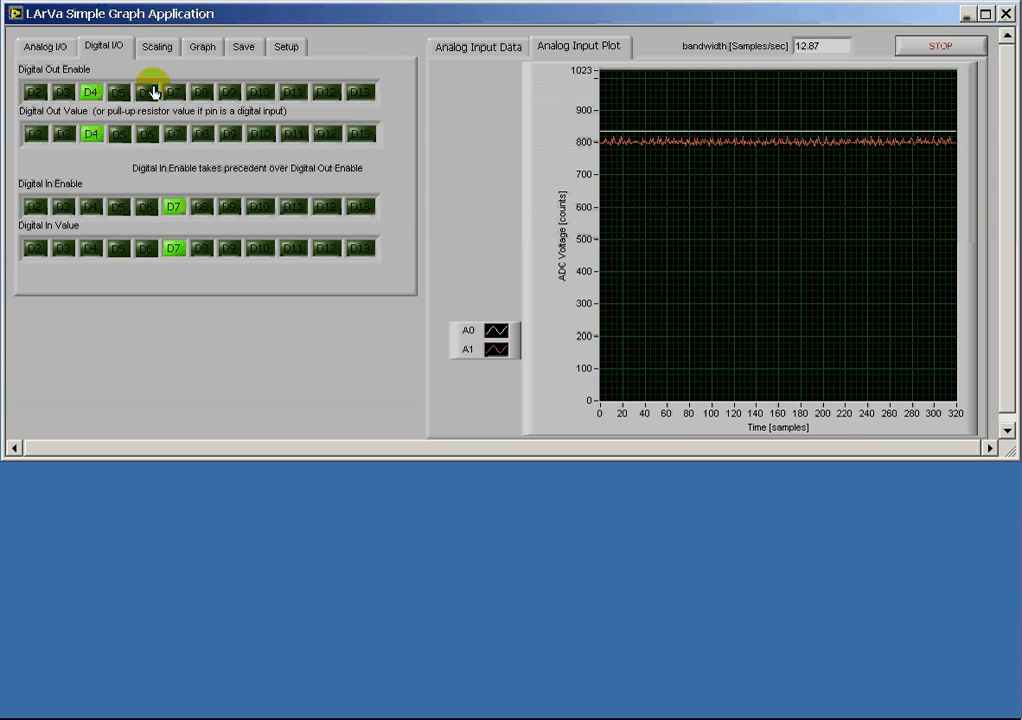
Step: Set the analog data offset to 2000
left_click(158, 46)
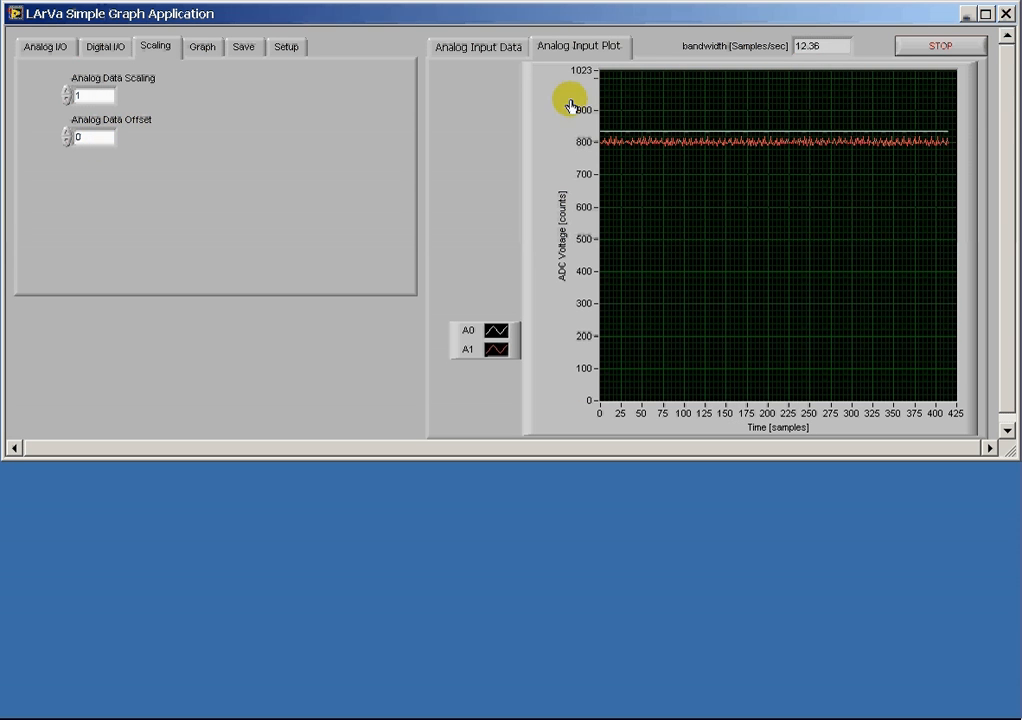
double_click(102, 137)
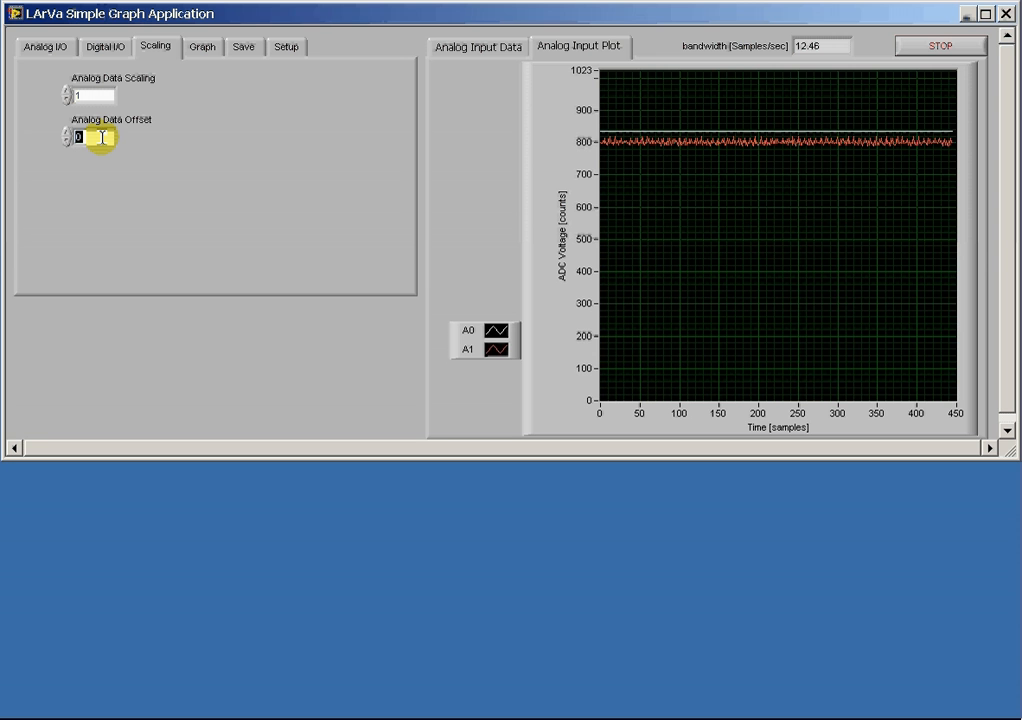
type("2000")
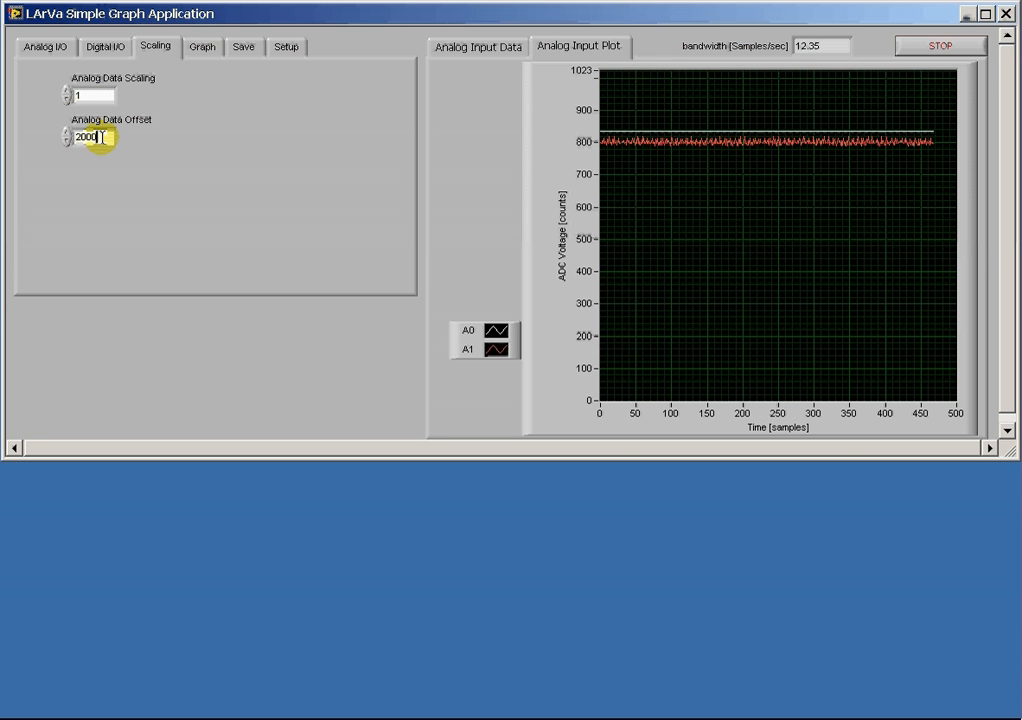
key("Return")
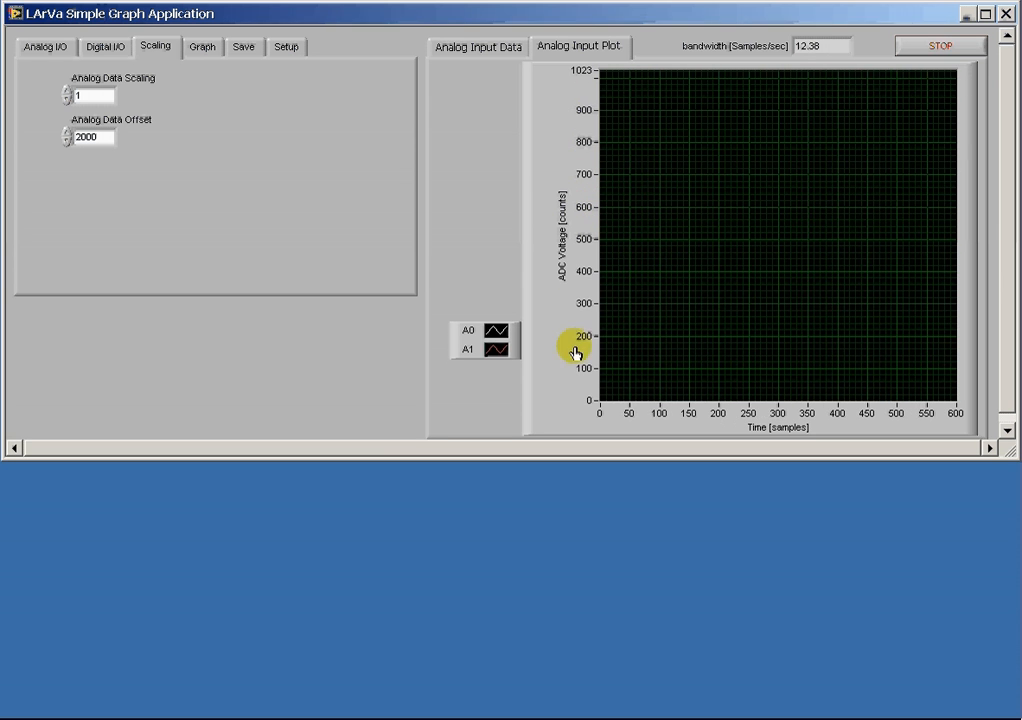
Step: Set the maximum of the plot's ADC Voltage axis to 3000
double_click(580, 70)
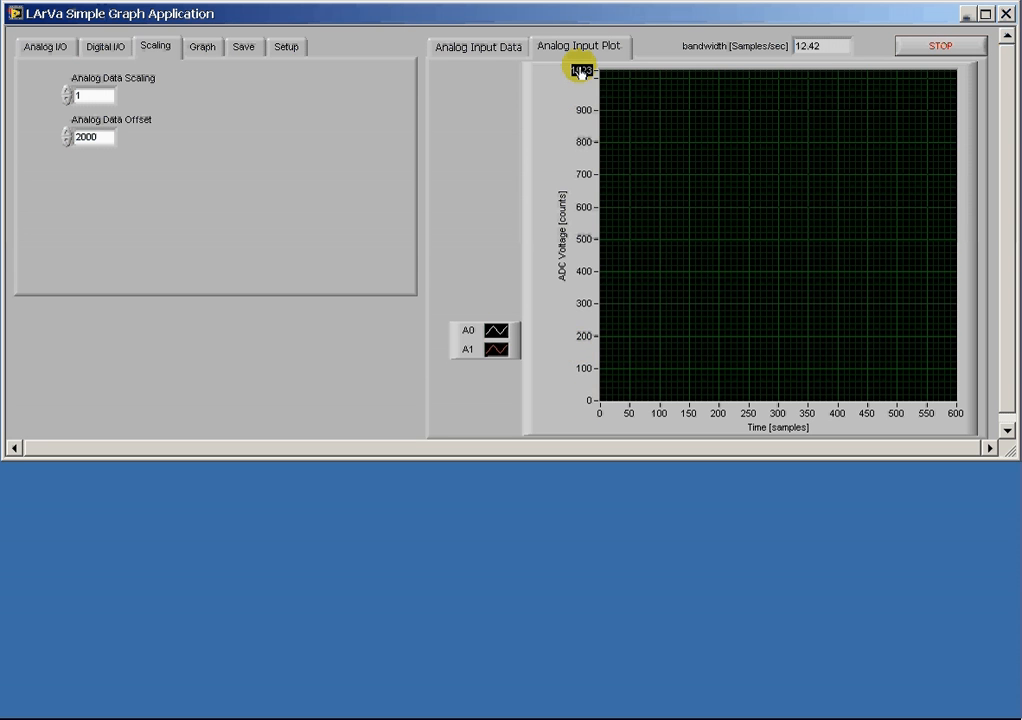
type("3000")
key("Return")
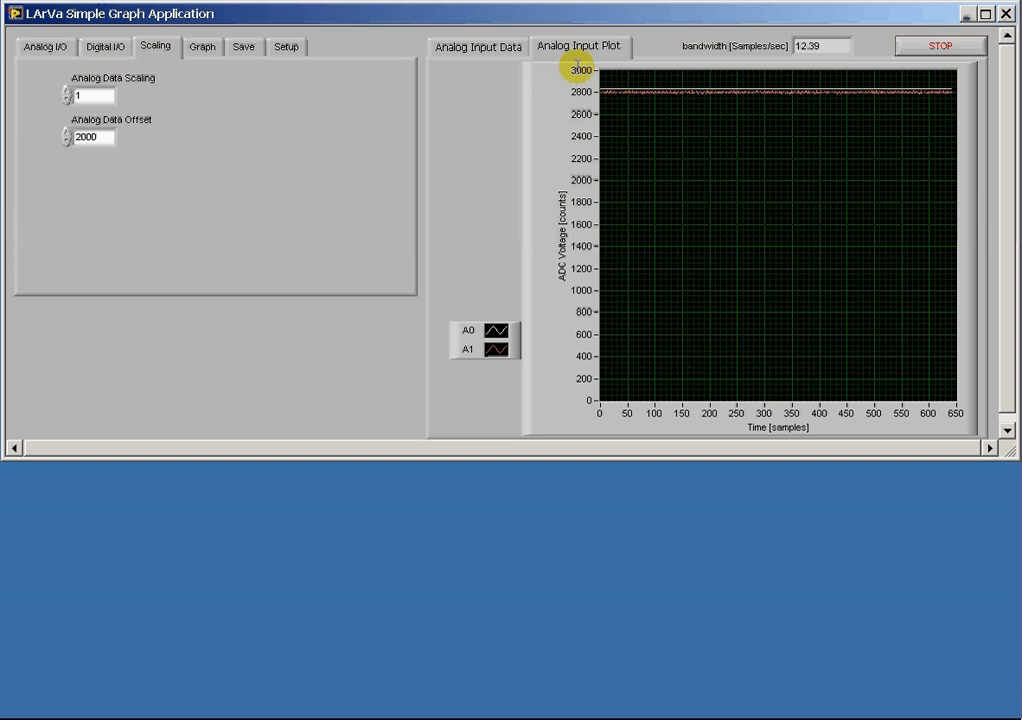
Step: Set the analog data offset back to 0
double_click(104, 94)
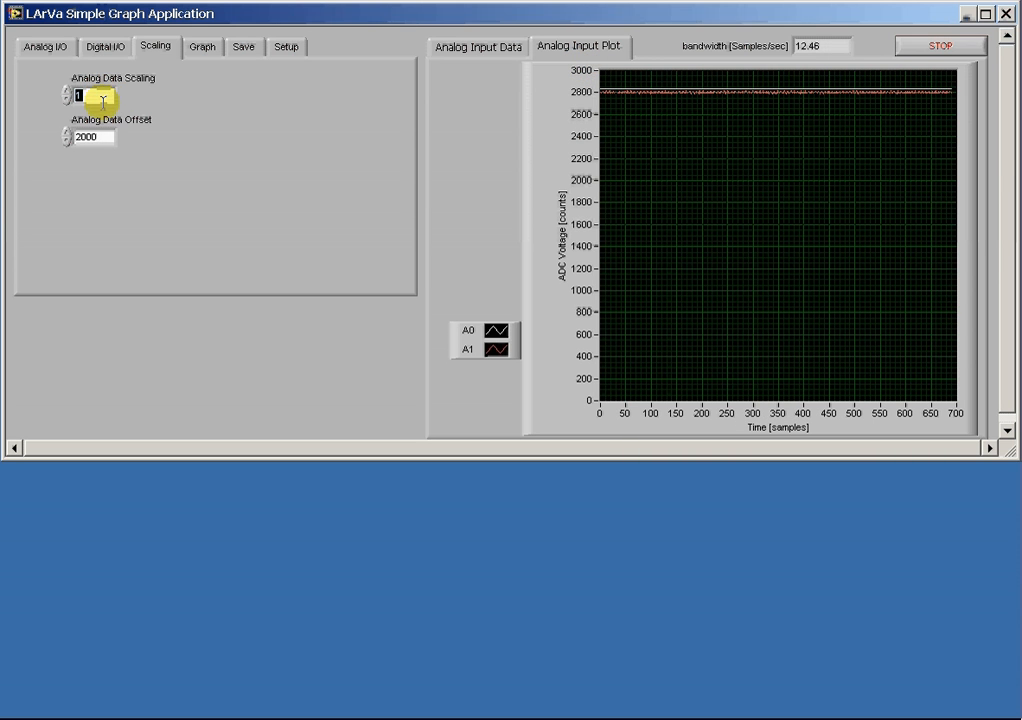
double_click(104, 140)
type("0")
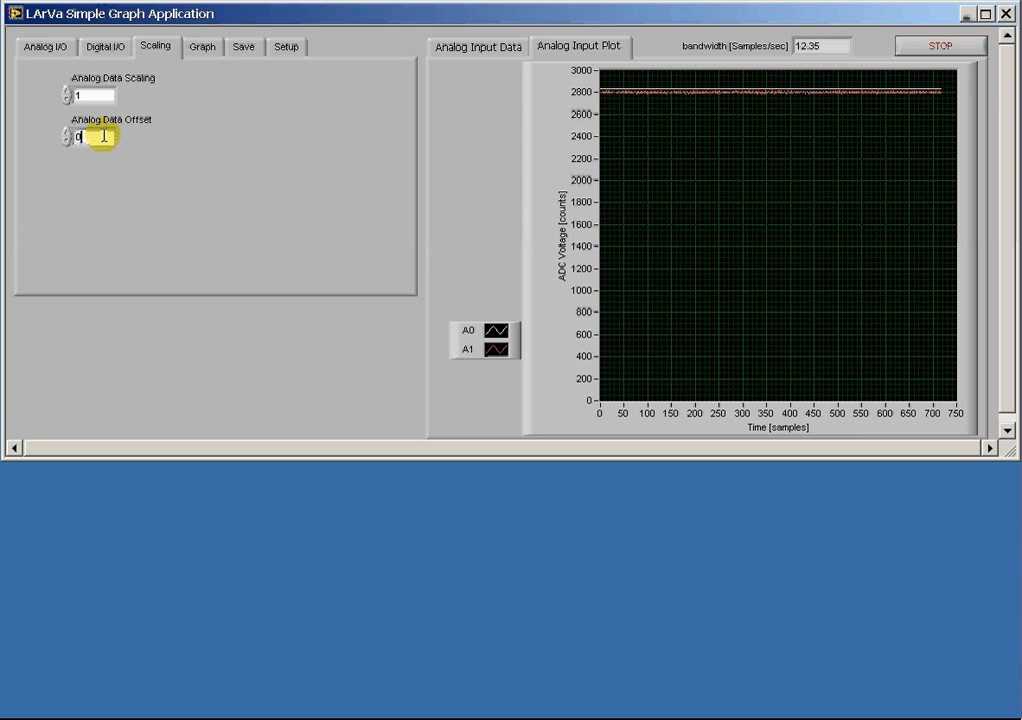
key("Return")
Step: Set the analog data scaling factor to 2
left_click(92, 94)
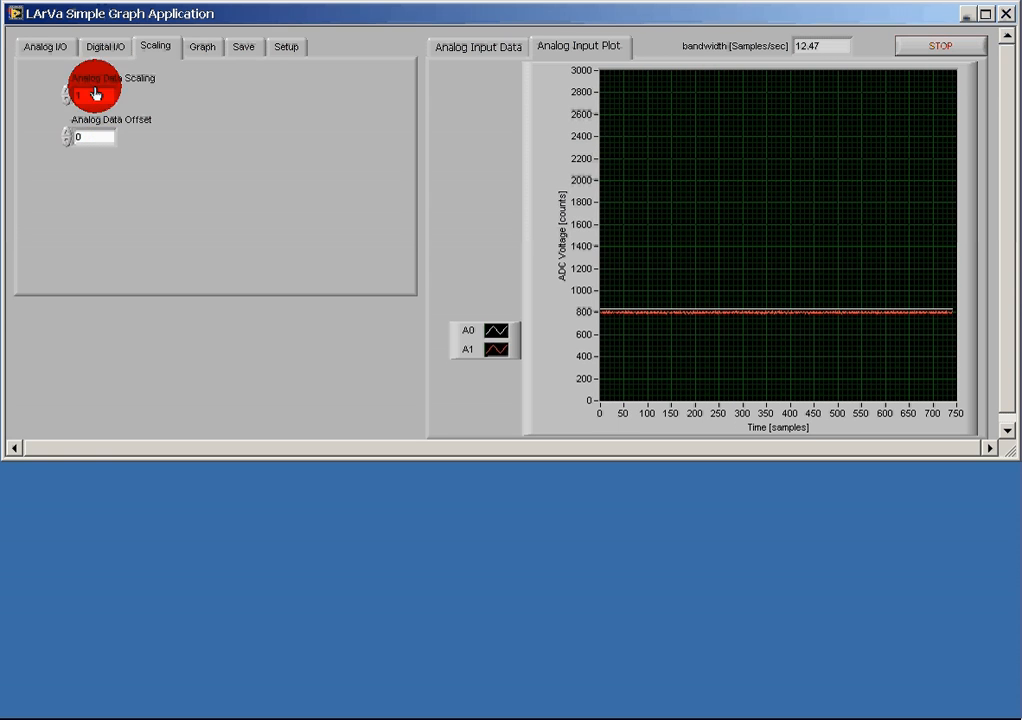
double_click(92, 94)
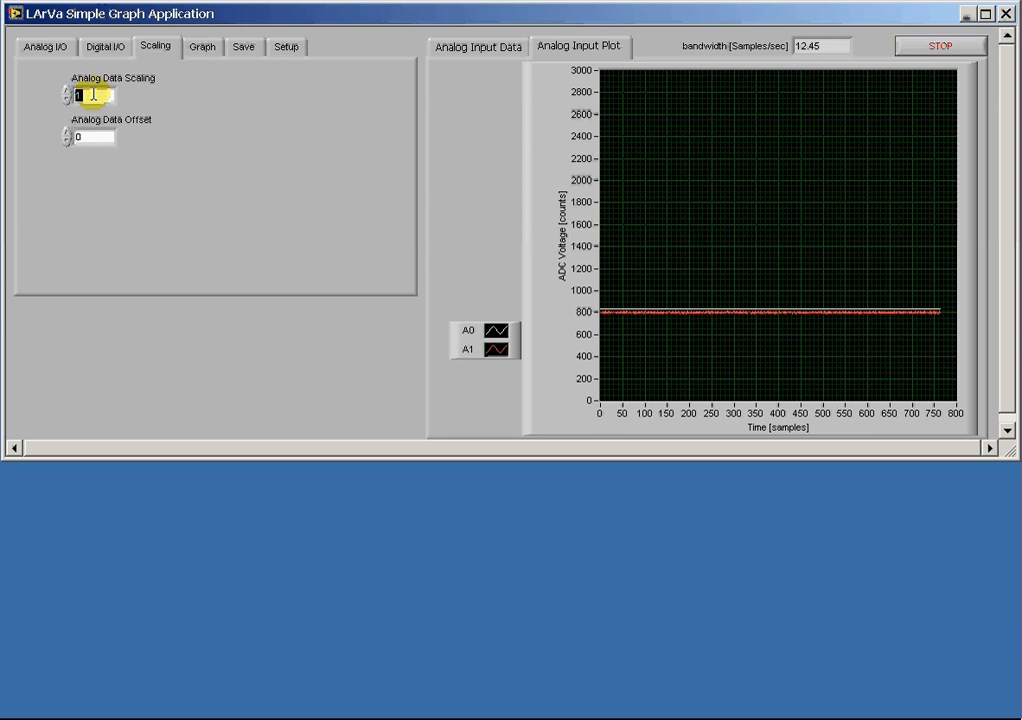
type("2")
key("Return")
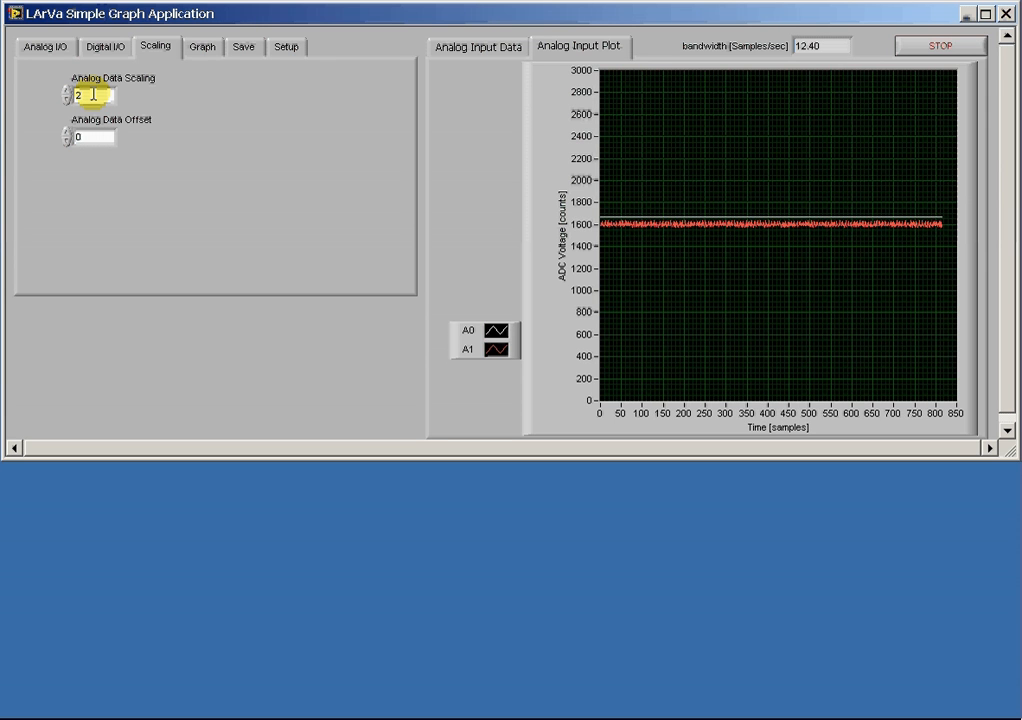
Step: Set the analog data scaling factor back to 1
double_click(92, 94)
type("1")
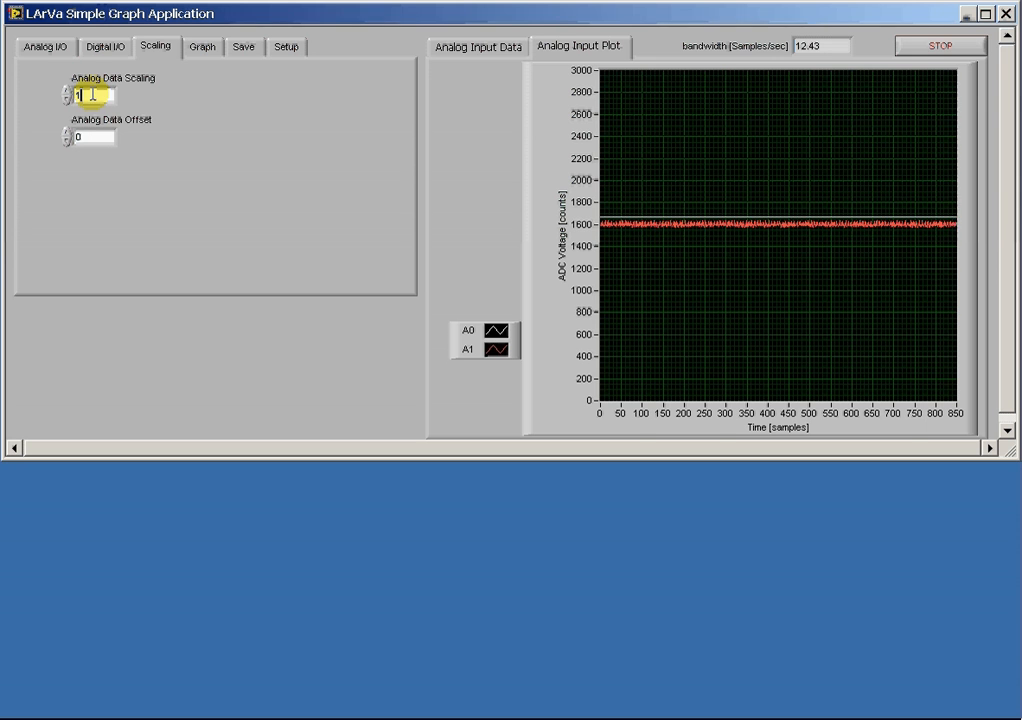
key("Return")
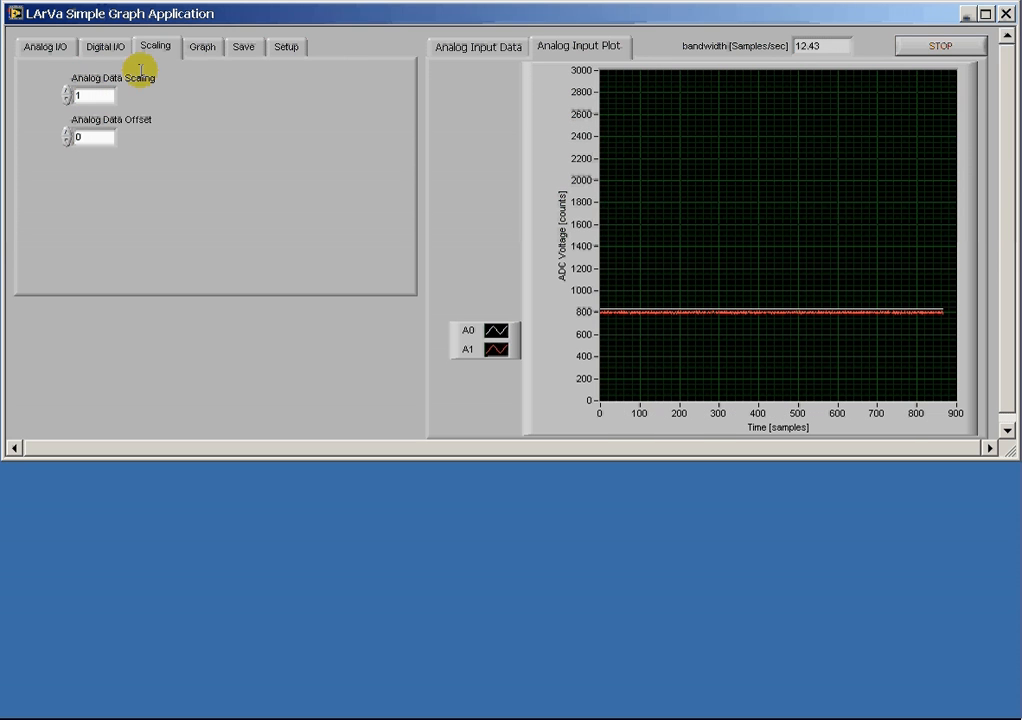
Step: Set the maximum of the plot's ADC Voltage axis back to 1023
double_click(580, 70)
type("1023")
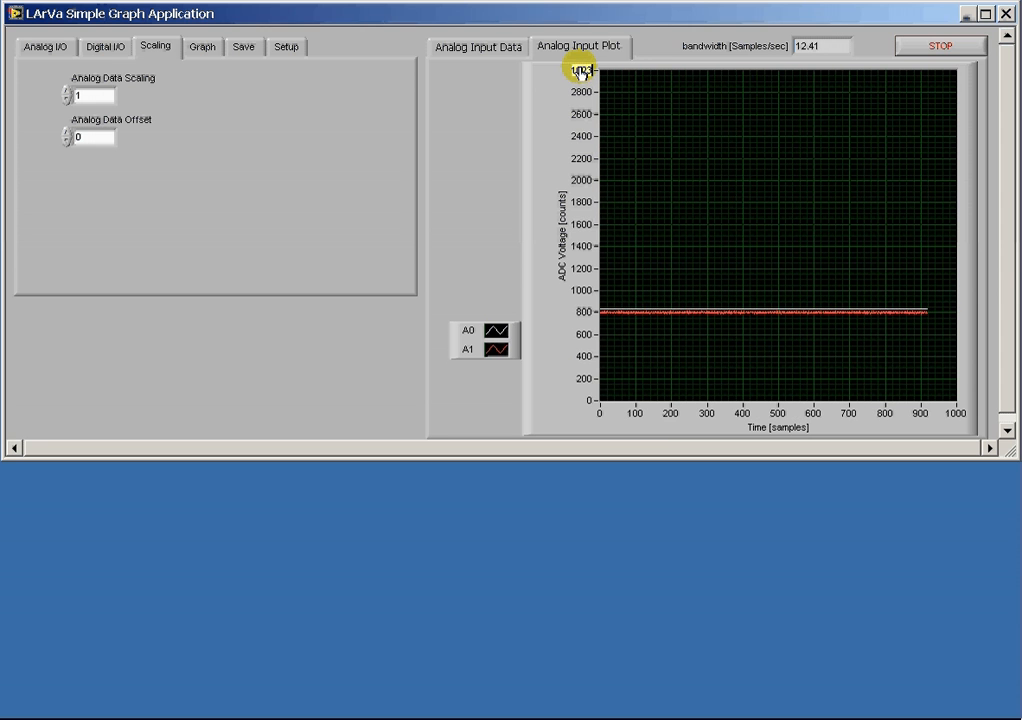
key("Return")
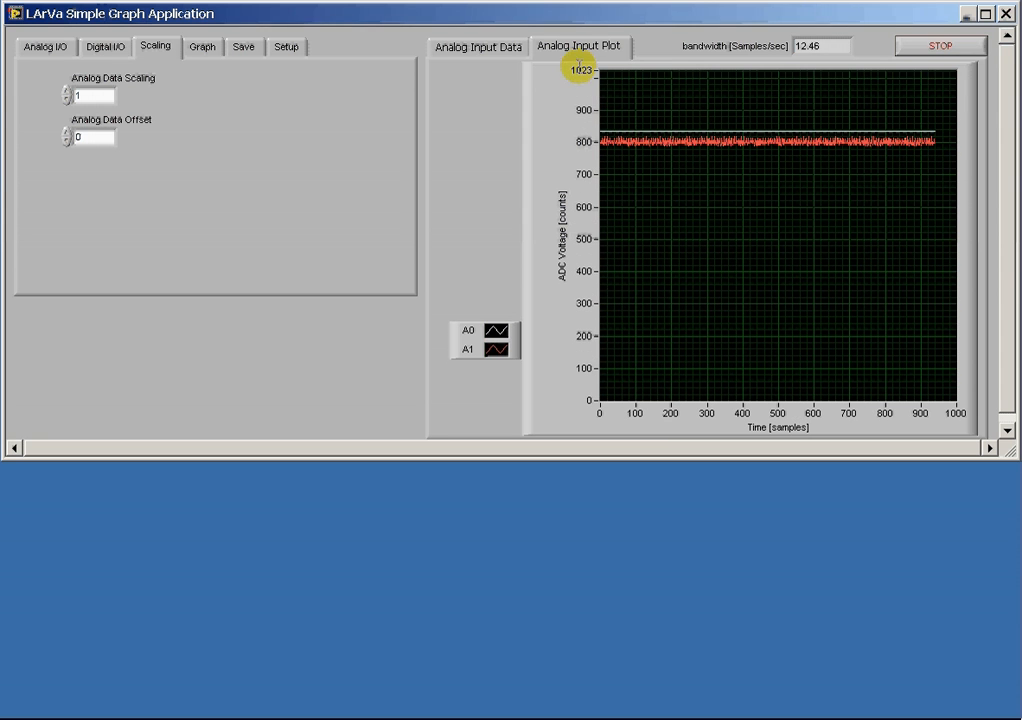
Step: Change the graph's X axis label to "X axis"
left_click(201, 46)
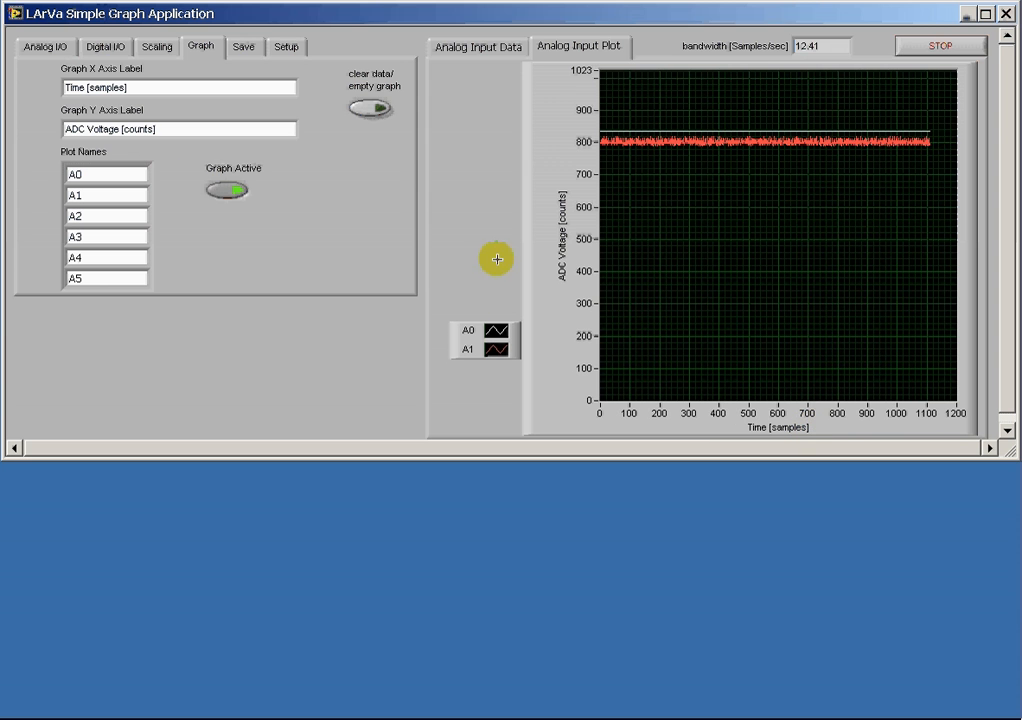
left_click_drag(130, 87, 65, 86)
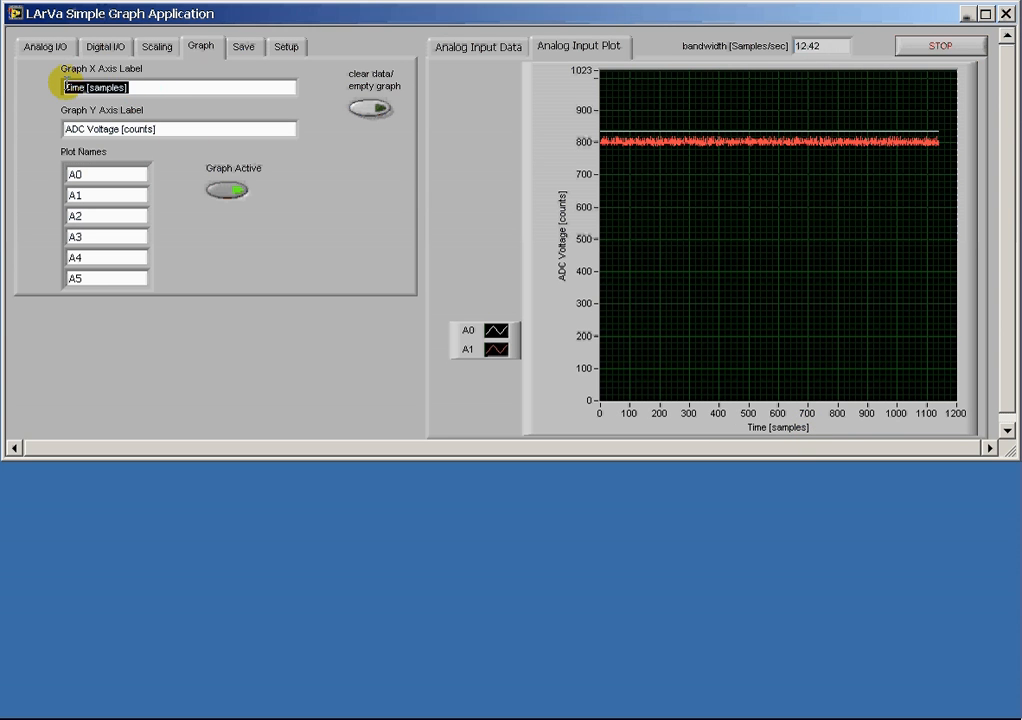
type("X a")
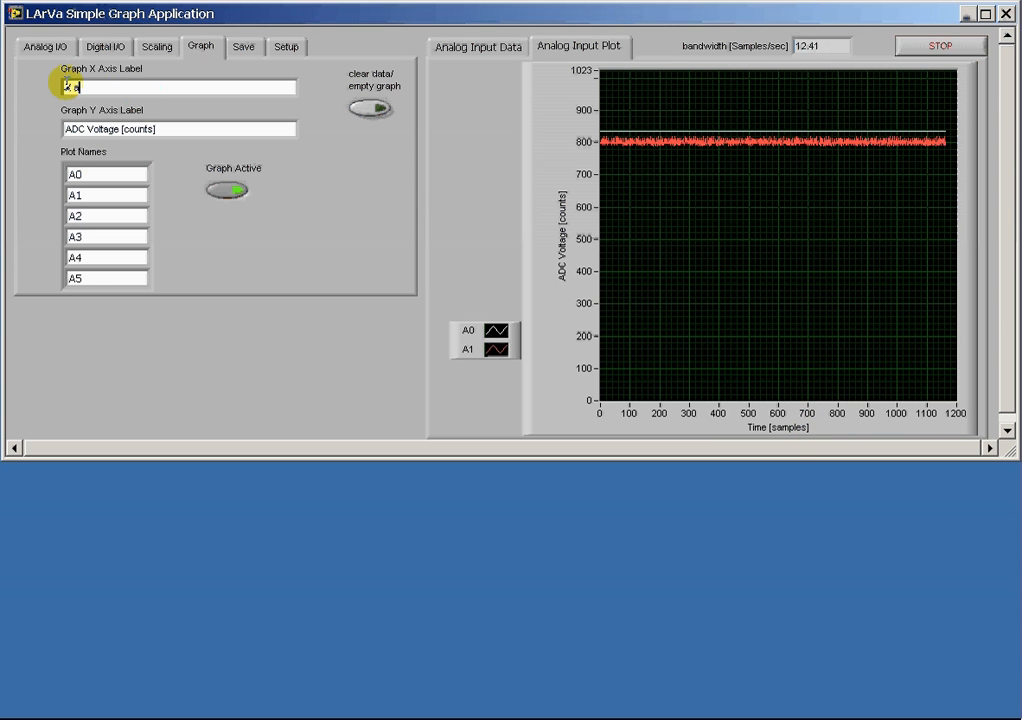
type("xis")
key("Return")
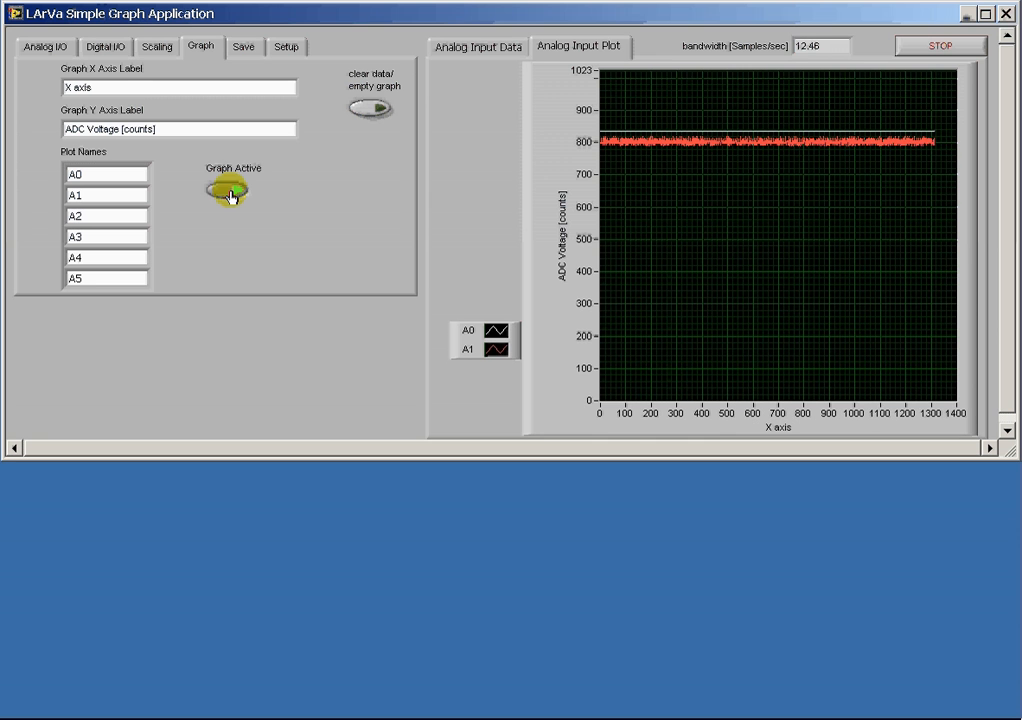
Step: Switch the graph's active state off and on again, and clear the plotted data
left_click(231, 196)
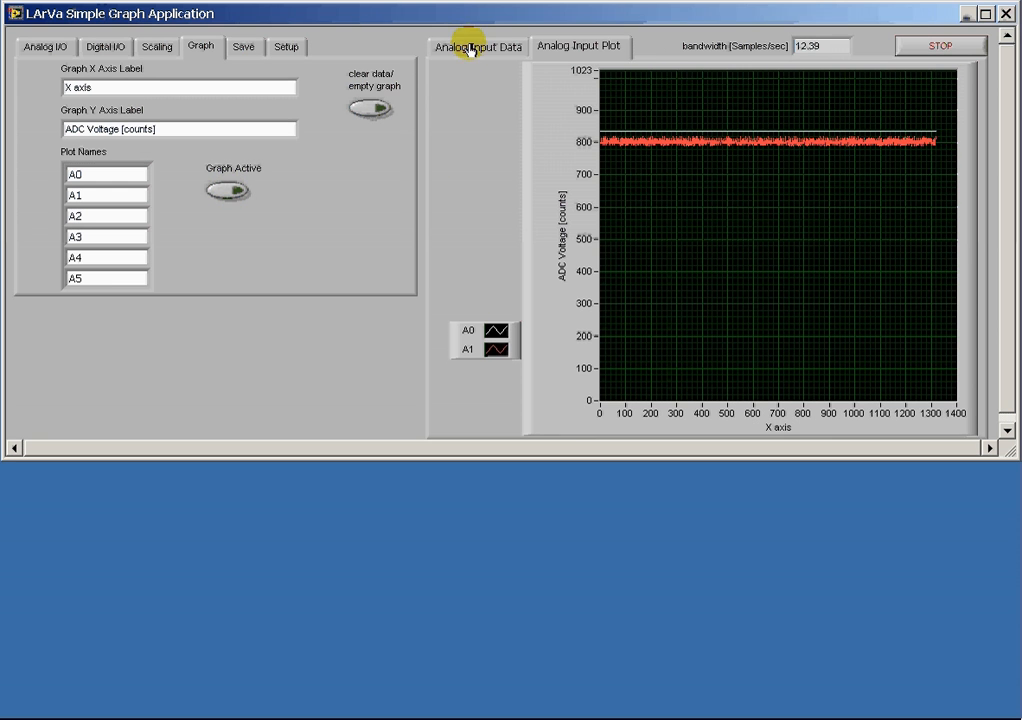
left_click(472, 47)
left_click(560, 47)
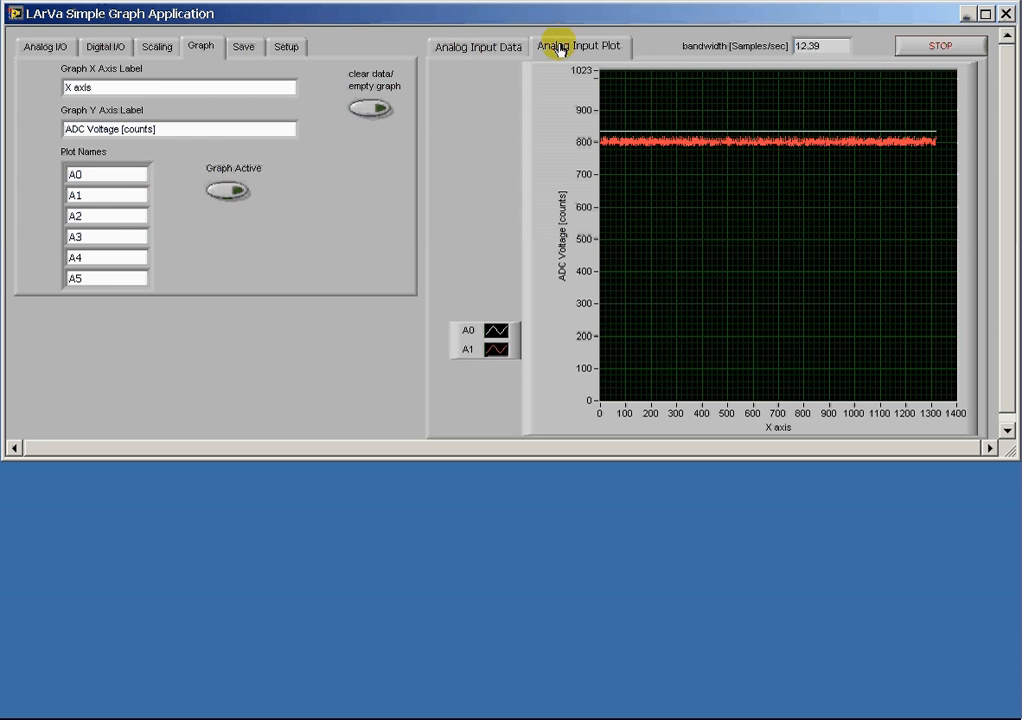
left_click(232, 191)
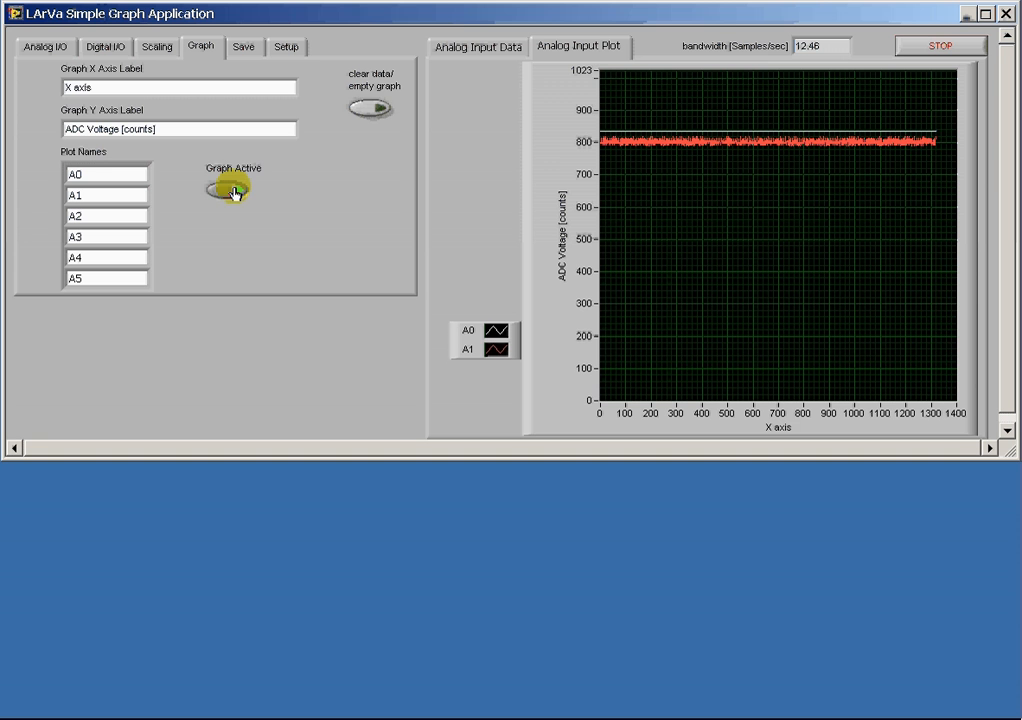
left_click(377, 110)
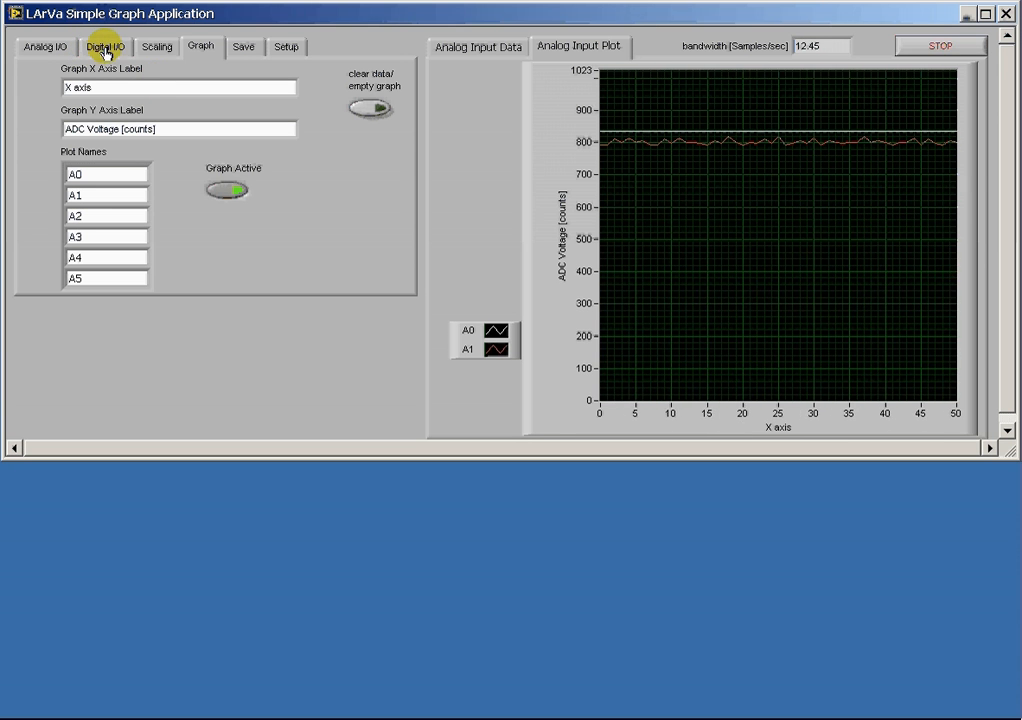
left_click(237, 50)
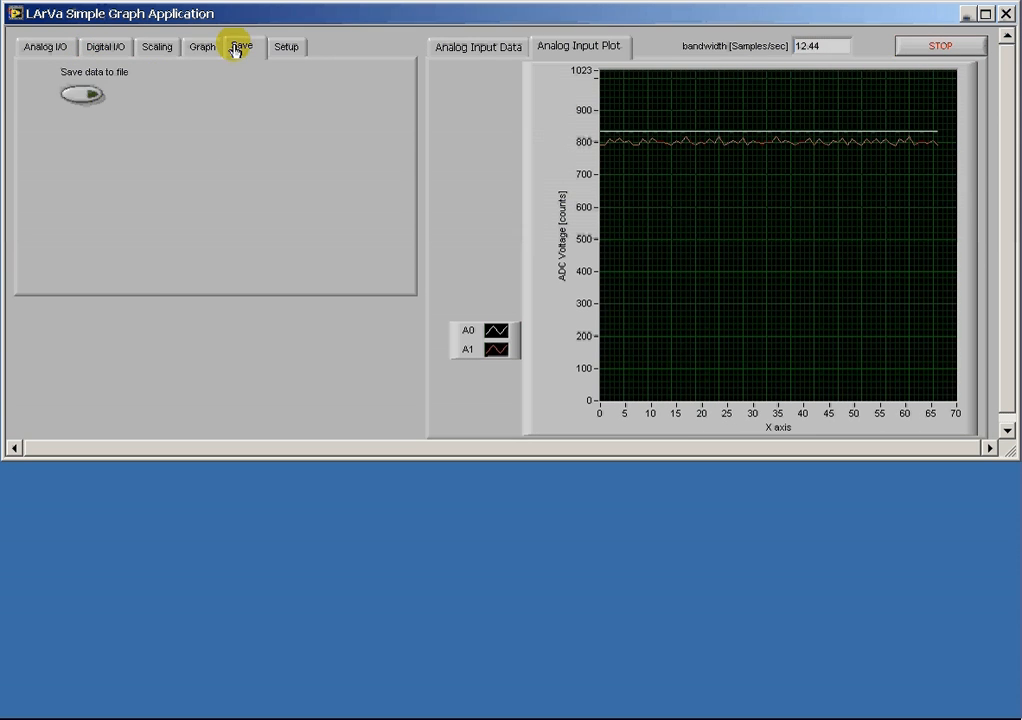
left_click(83, 96)
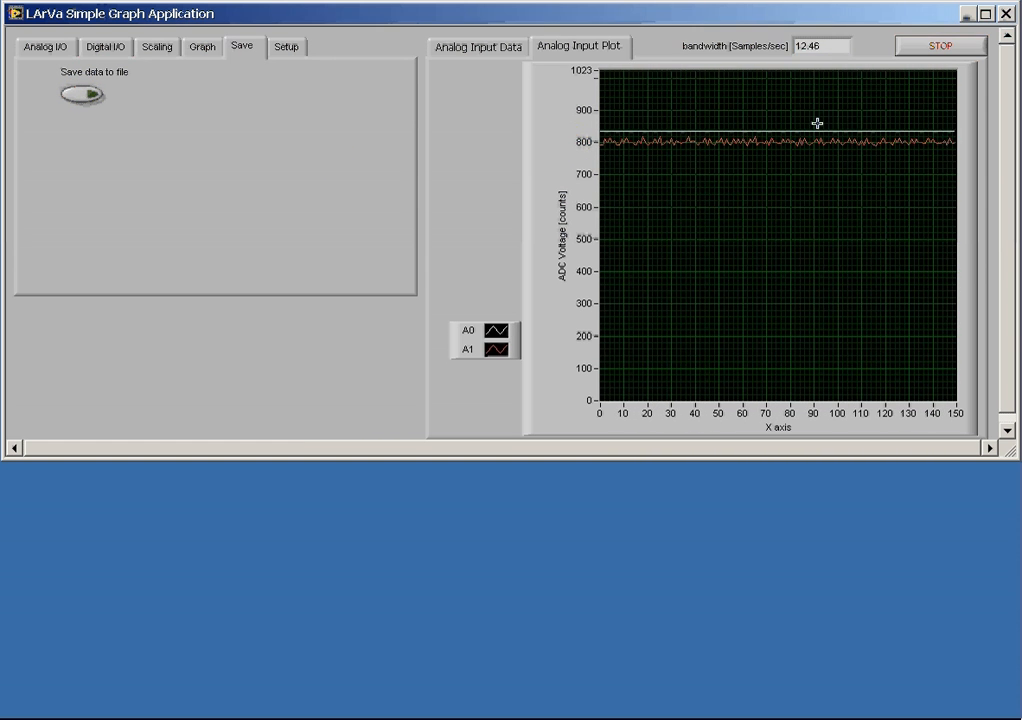
left_click(104, 47)
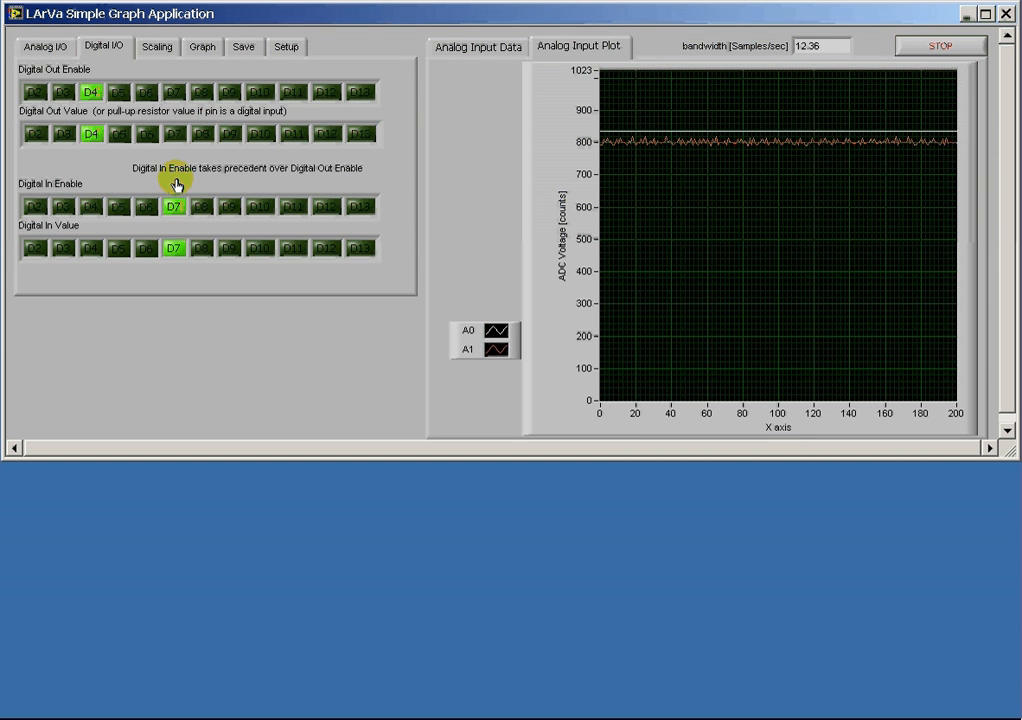
Step: Reselect COM4 as the COM channel and Uno as the Arduino board
left_click(286, 47)
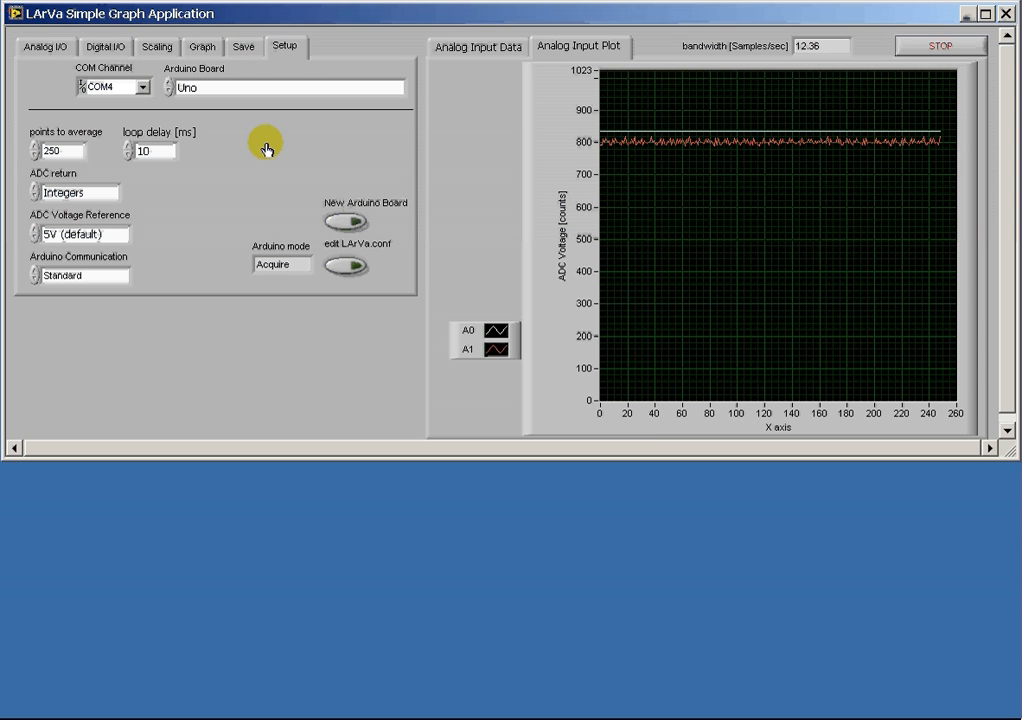
left_click(142, 91)
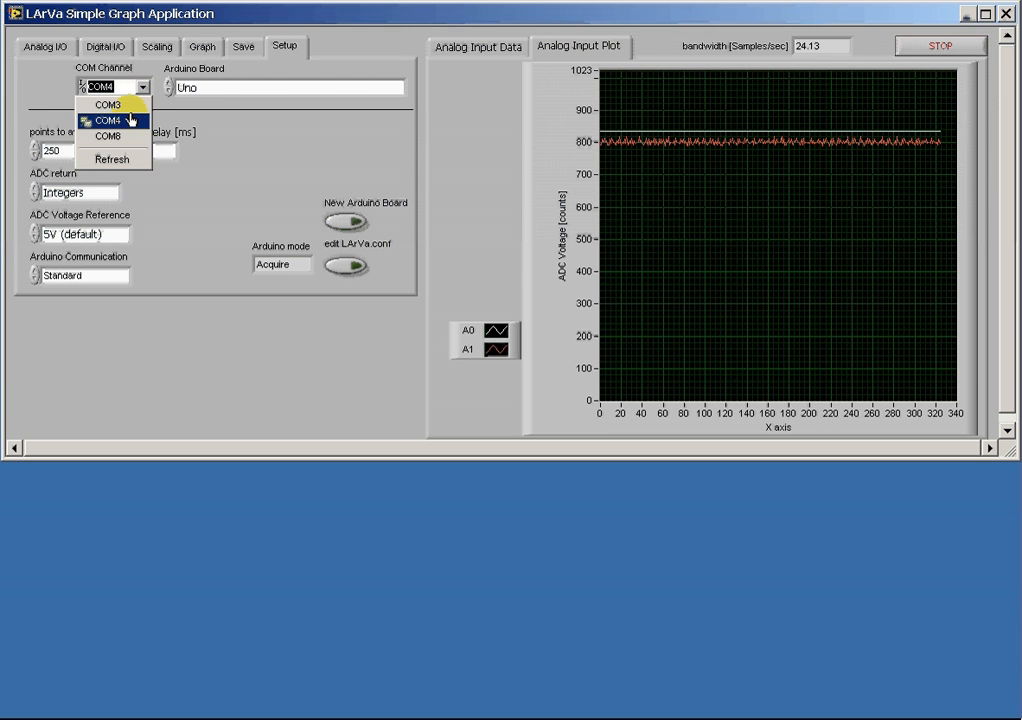
left_click(125, 121)
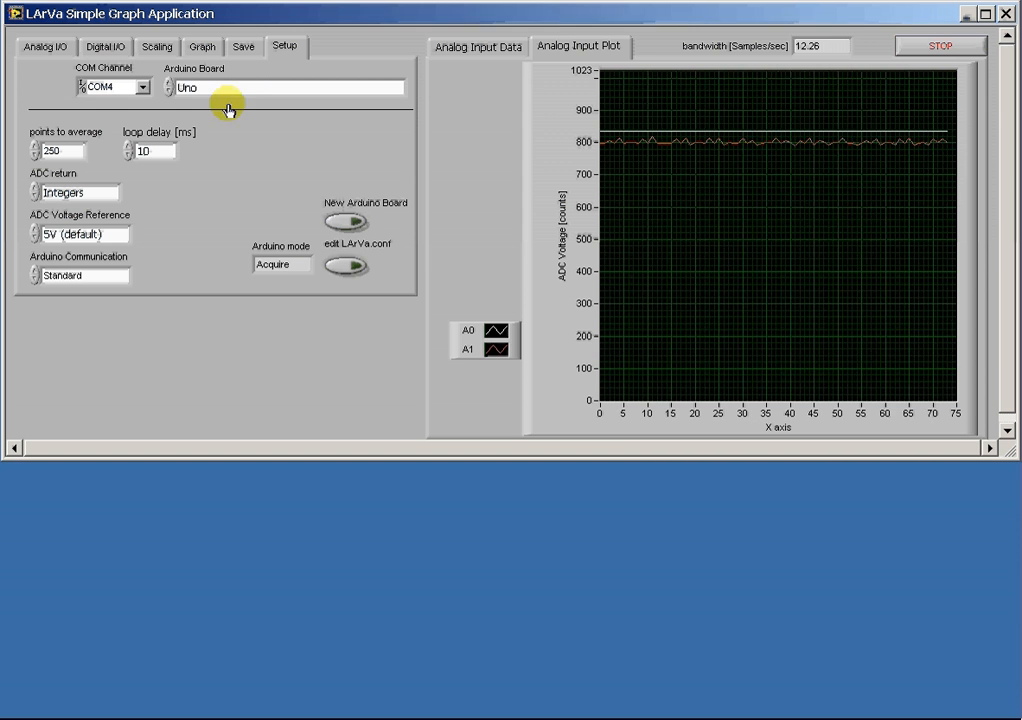
left_click(248, 90)
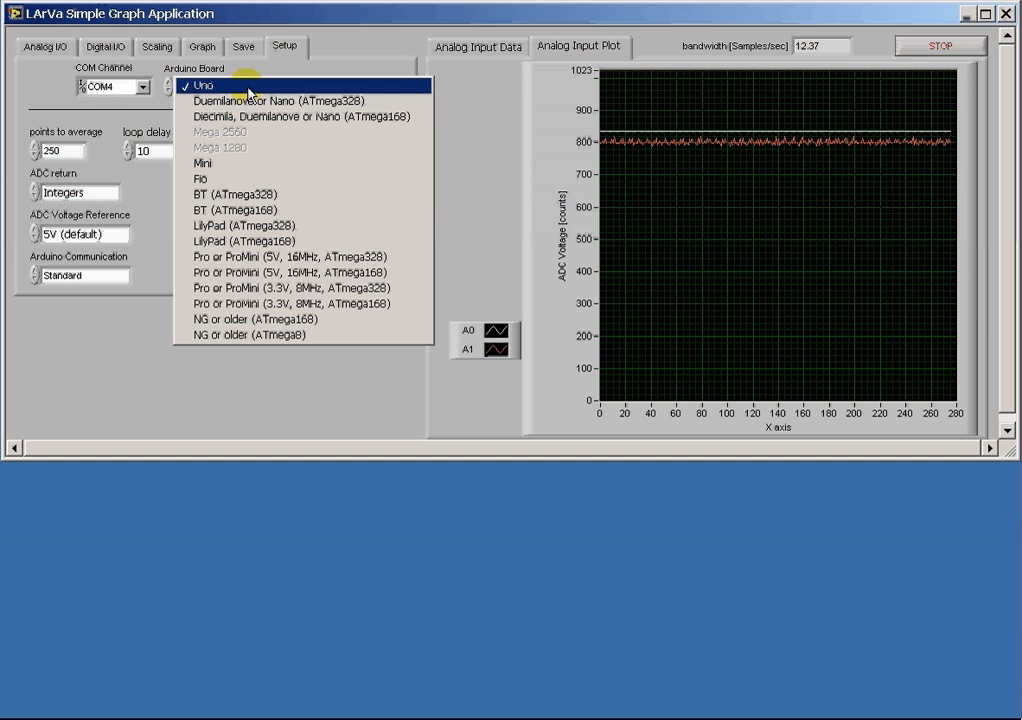
left_click(262, 86)
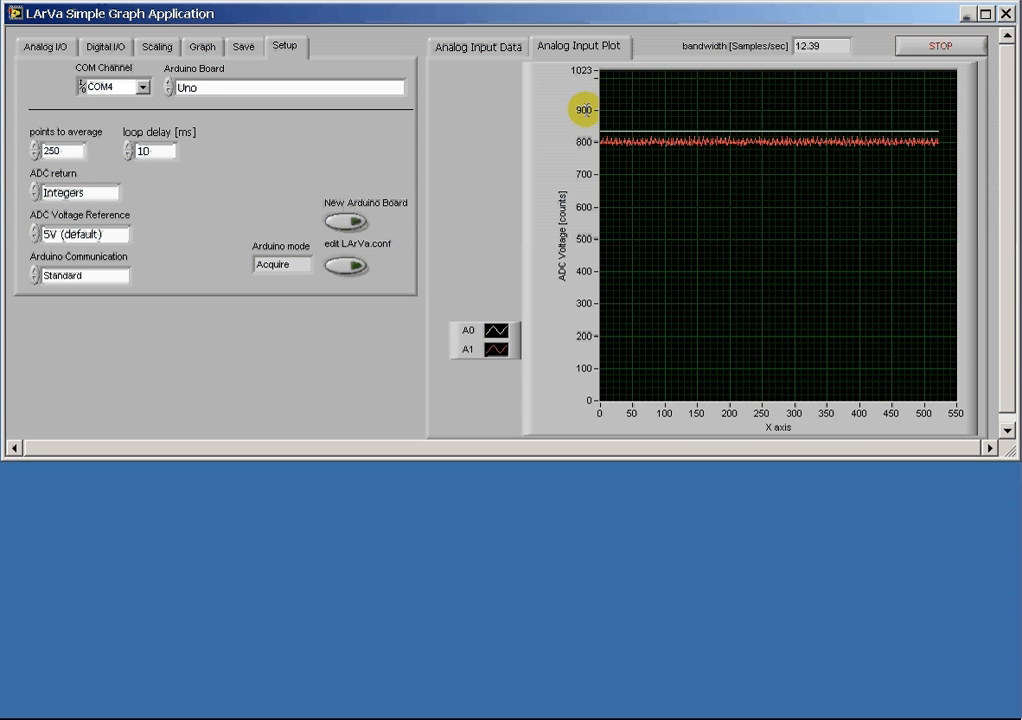
Step: Turn on automatic scaling for the plot's ADC Voltage axis and bring up the analog I/O readings
right_click(584, 110)
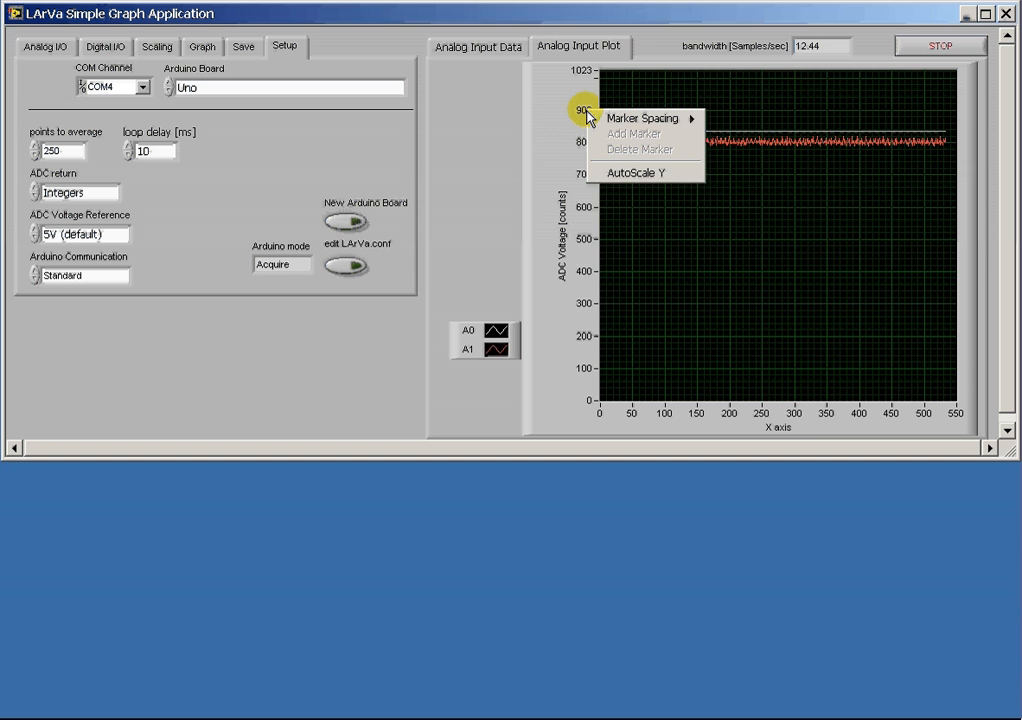
left_click(622, 175)
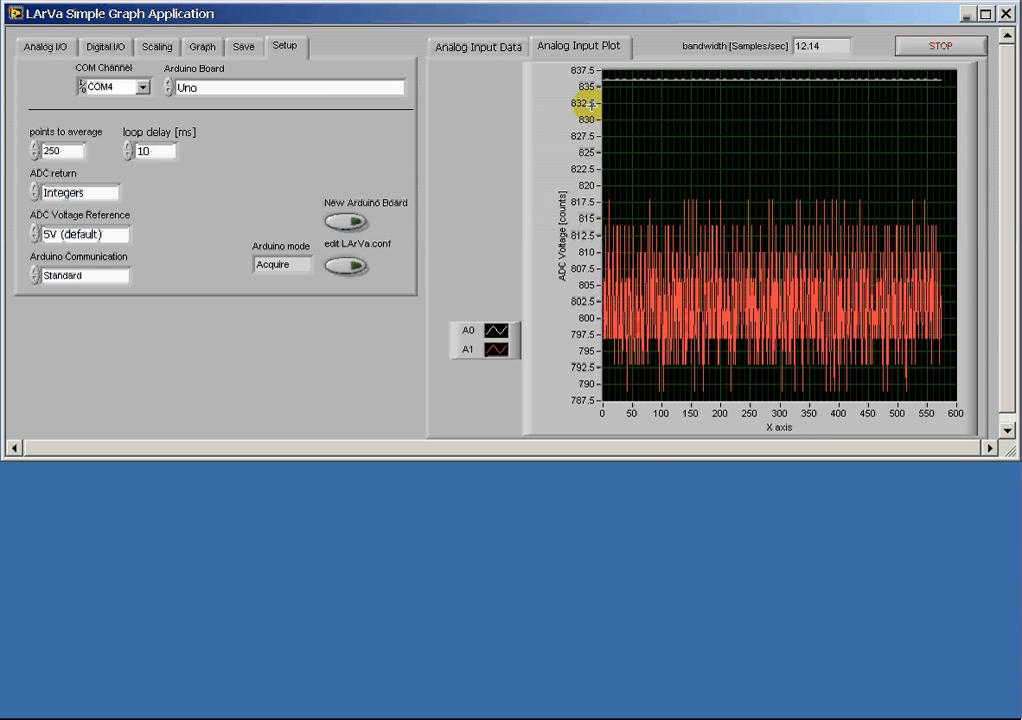
left_click(60, 50)
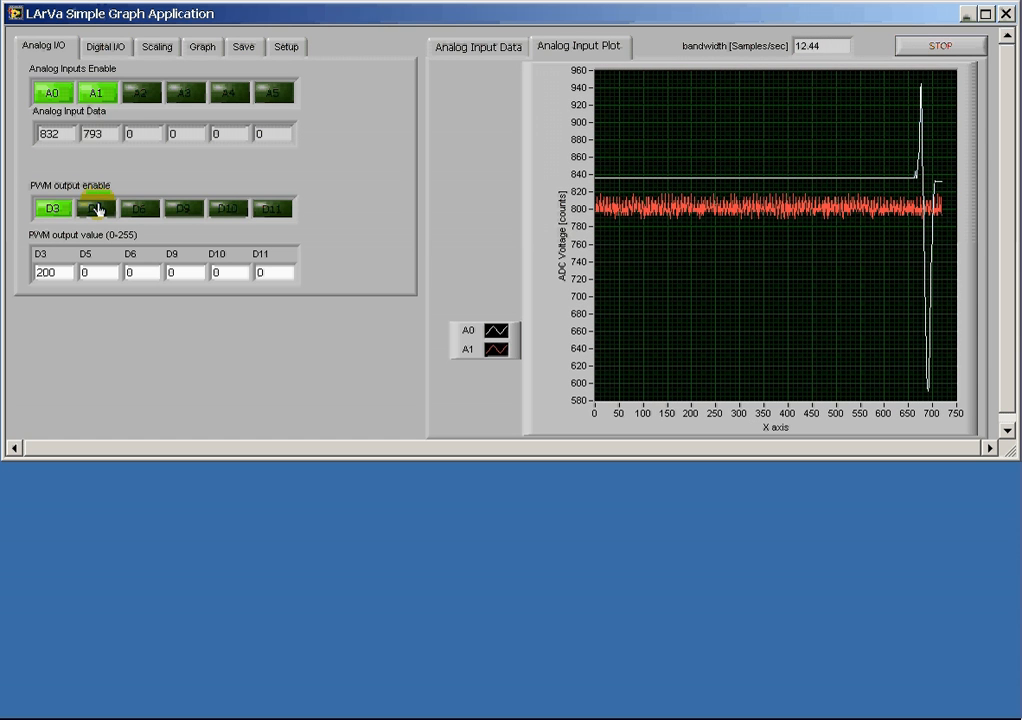
Step: Set the number of points to average to 1
left_click(285, 46)
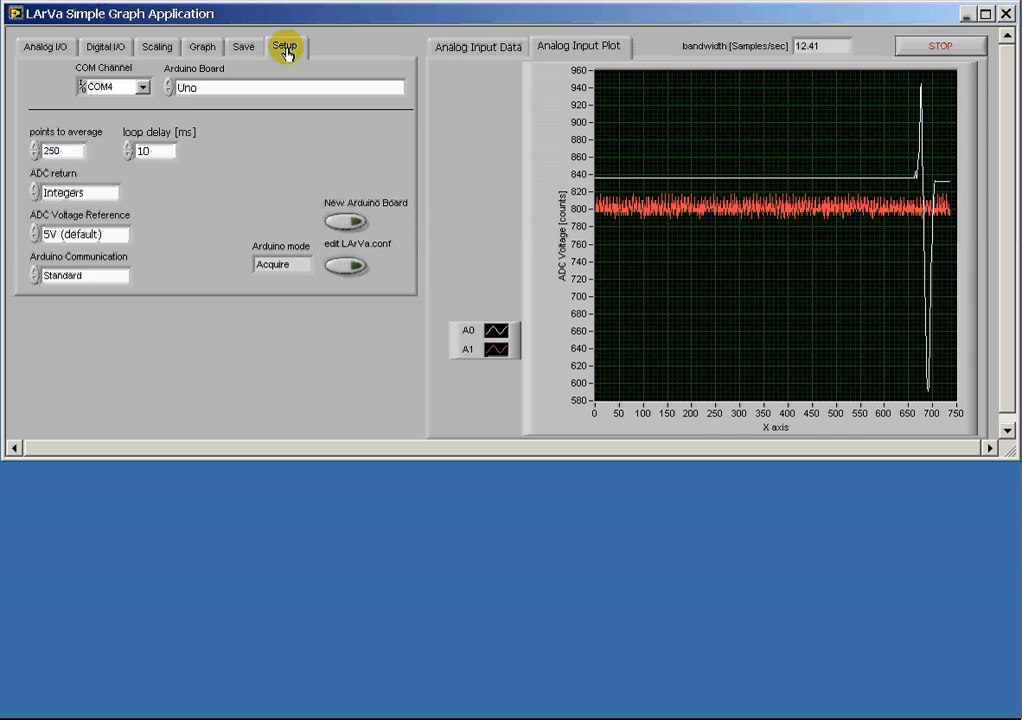
double_click(70, 148)
type("1")
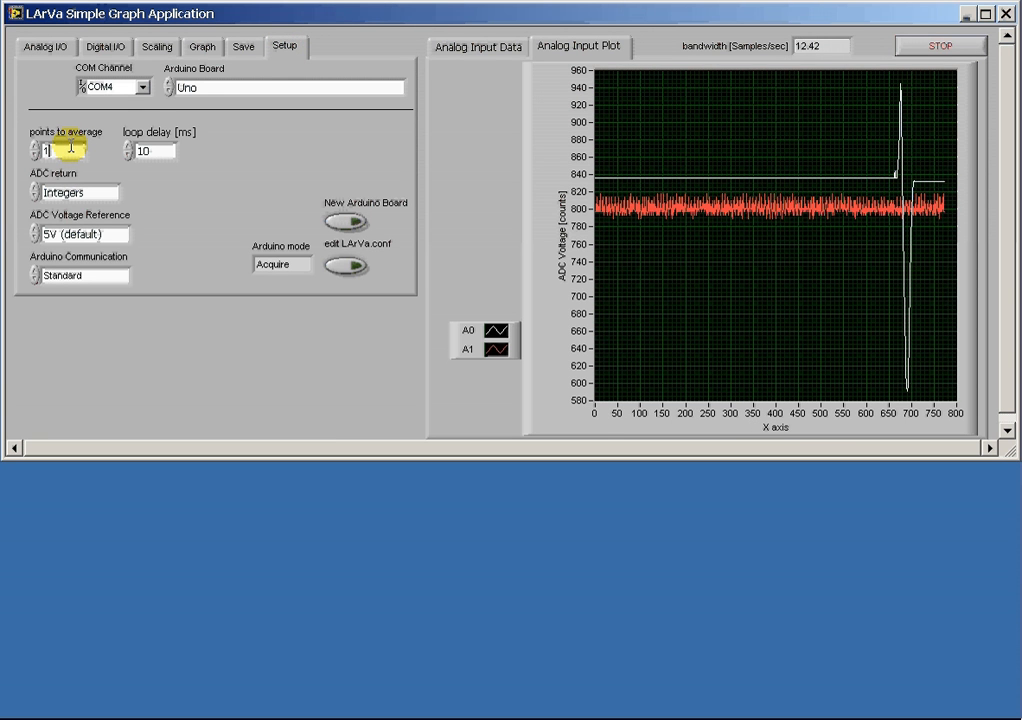
key("Return")
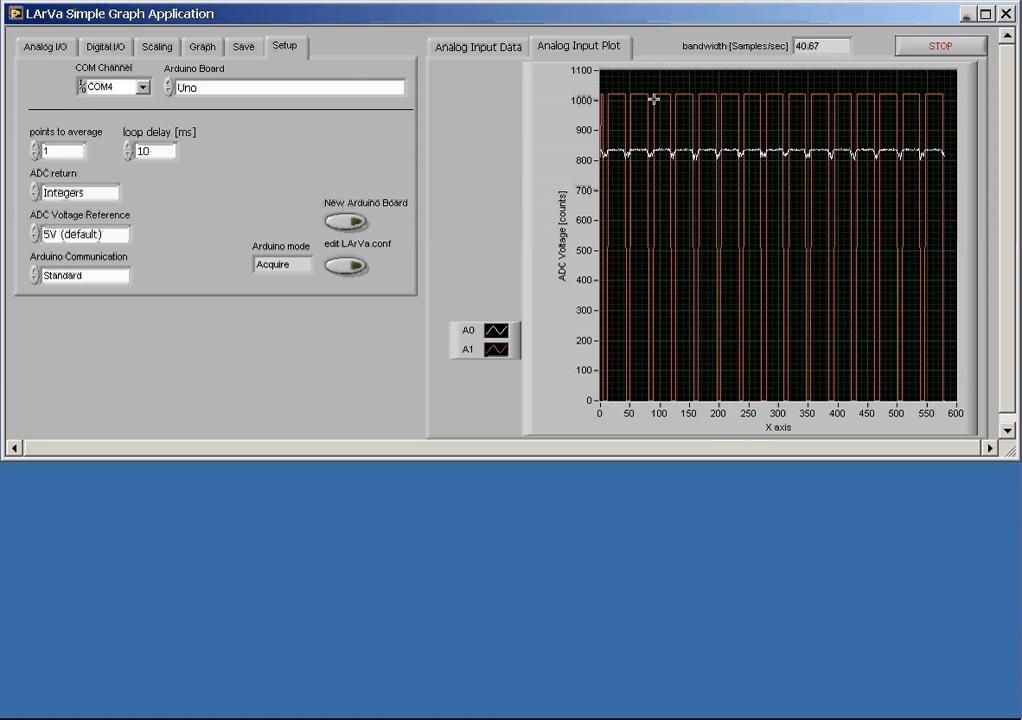
Step: Check the analog input readings and set the number of points to average to 1000
left_click(47, 47)
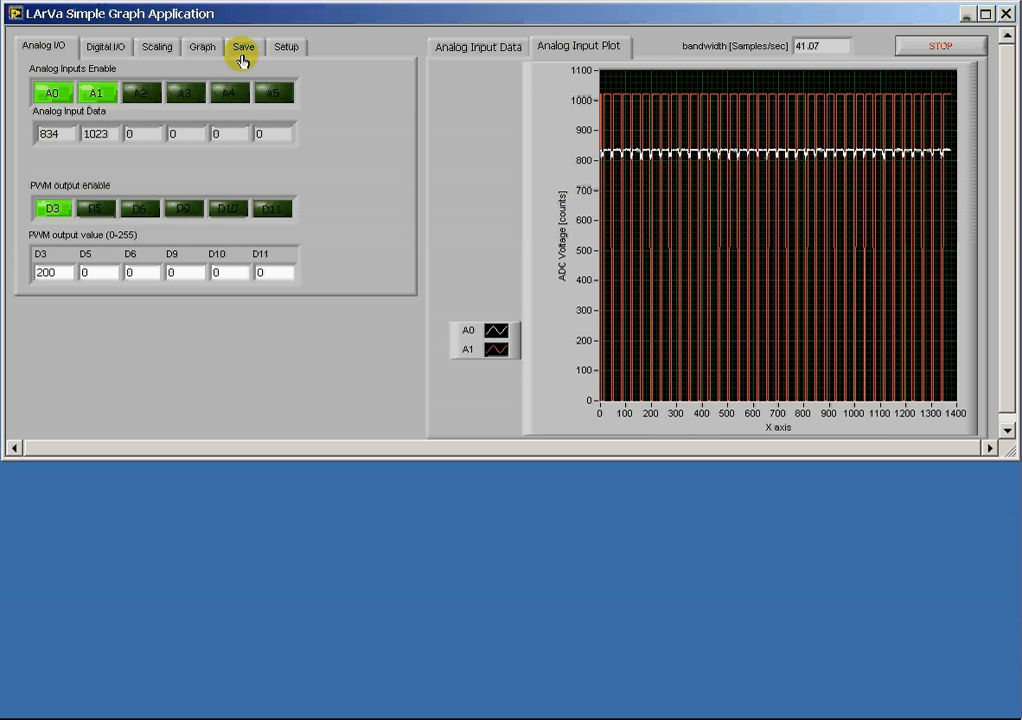
left_click(276, 49)
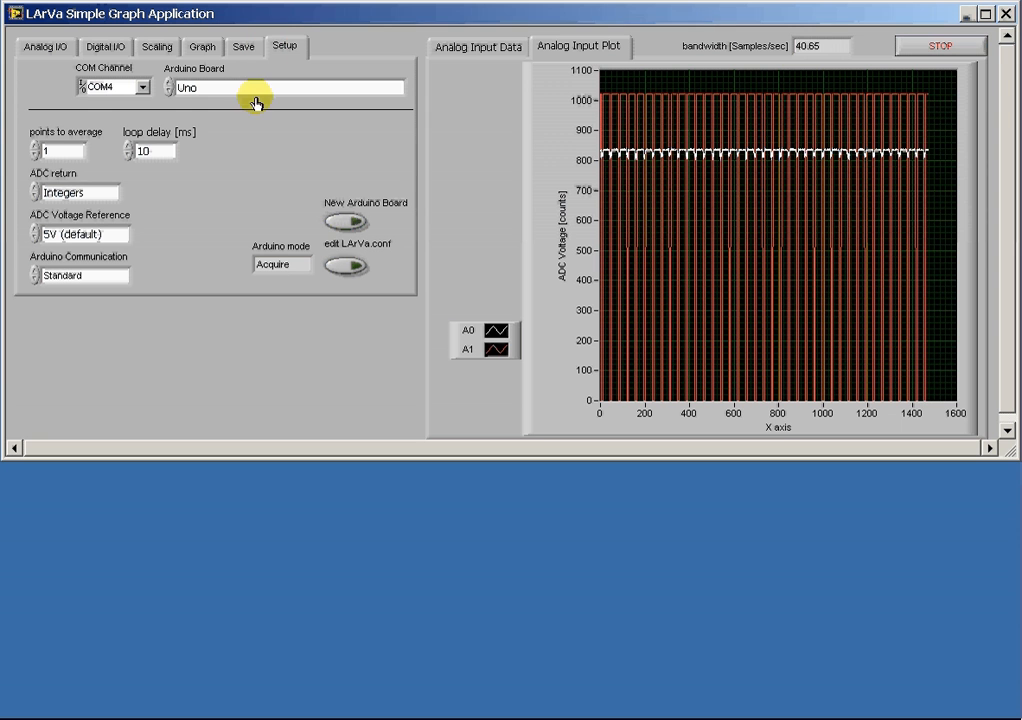
double_click(68, 150)
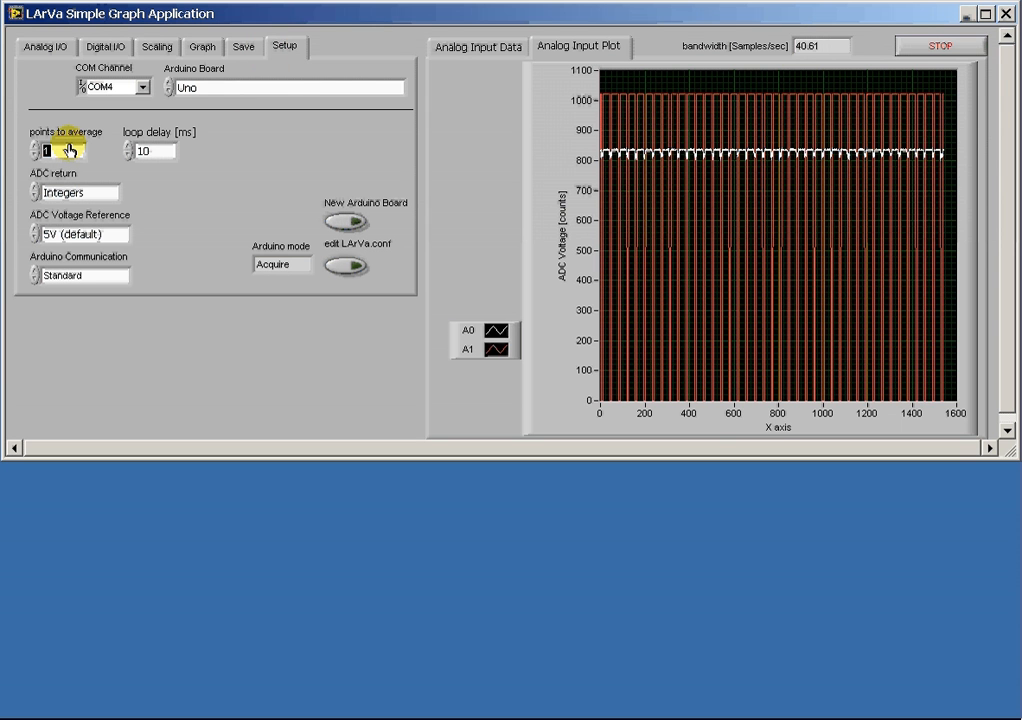
type("1000")
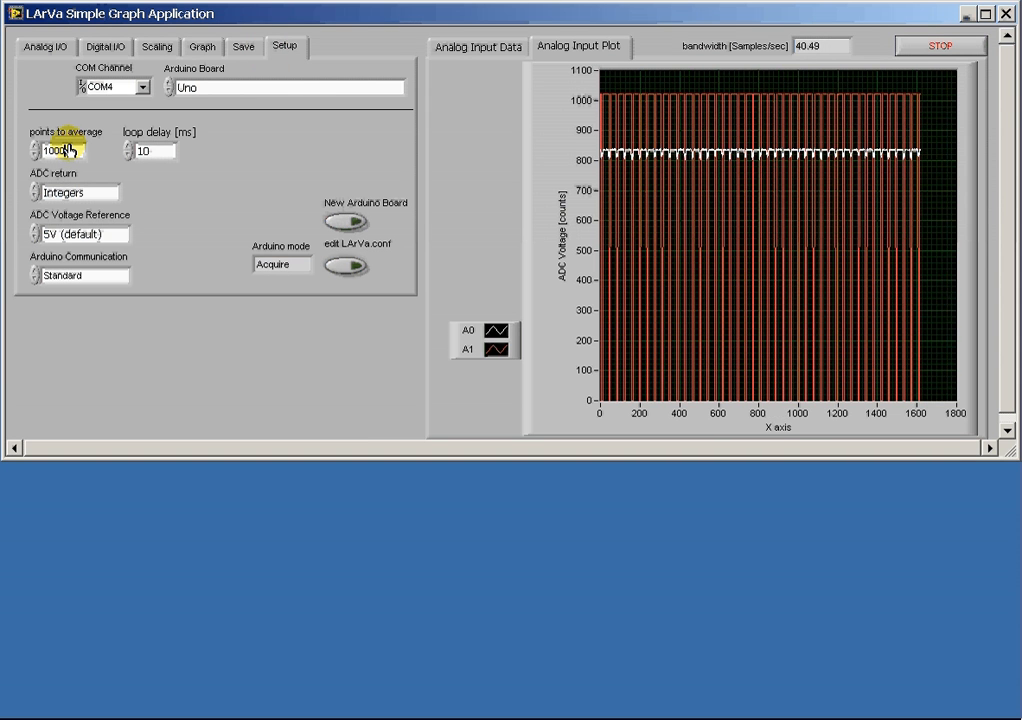
key("Return")
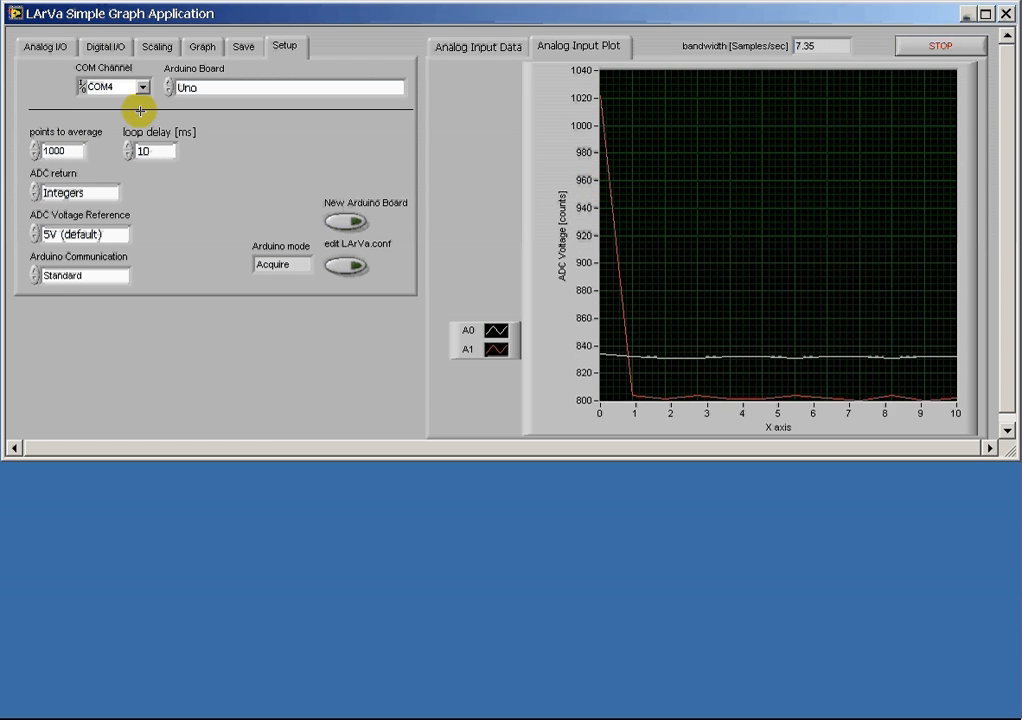
left_click(42, 50)
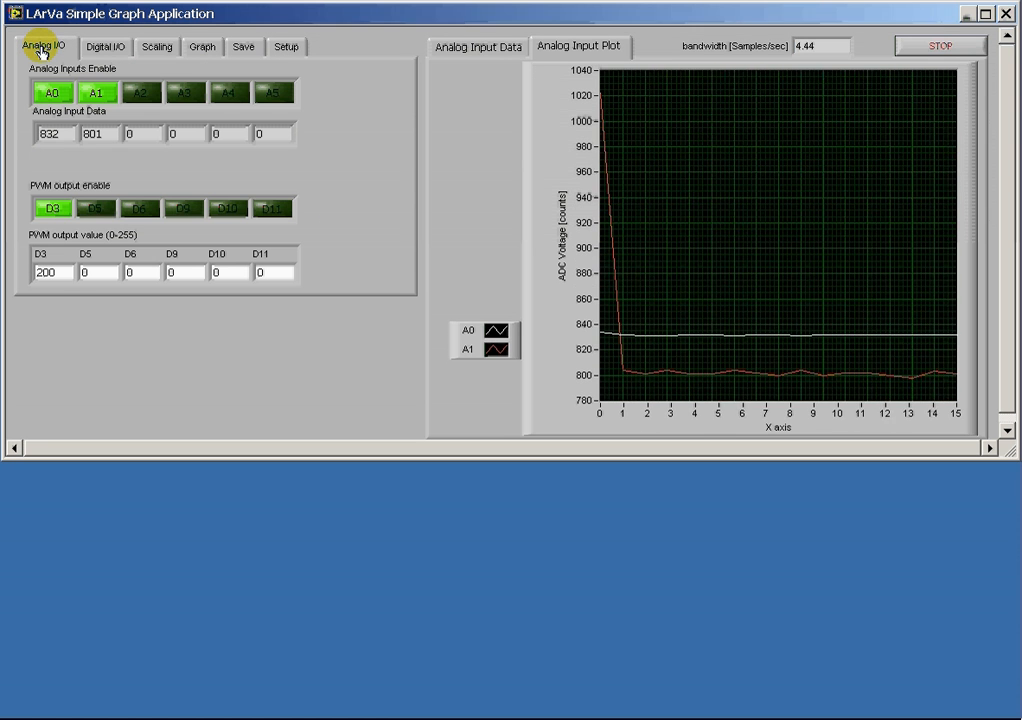
left_click(58, 272)
key("Return")
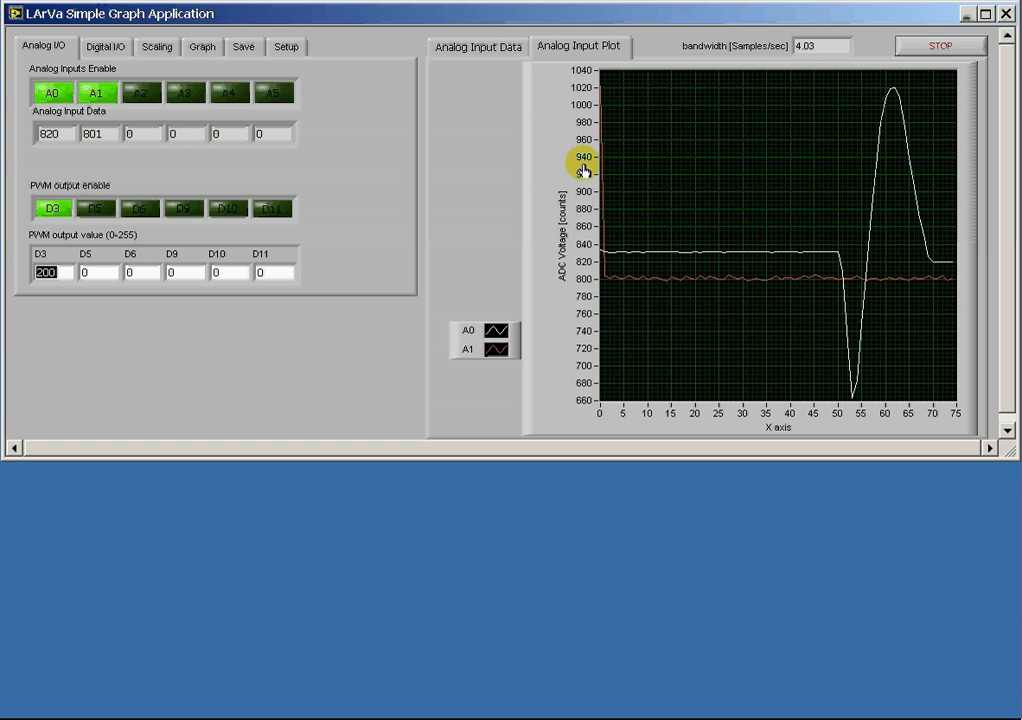
Step: Turn off automatic scaling of the plot's ADC Voltage axis and set its range from 0 to 1023
right_click(587, 166)
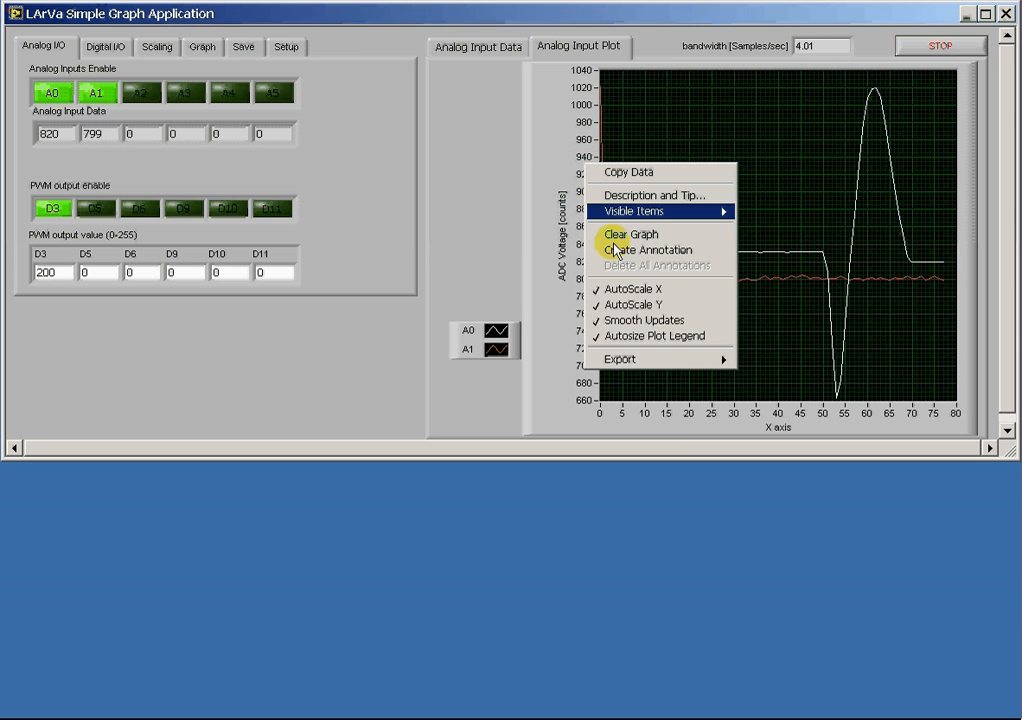
left_click(645, 305)
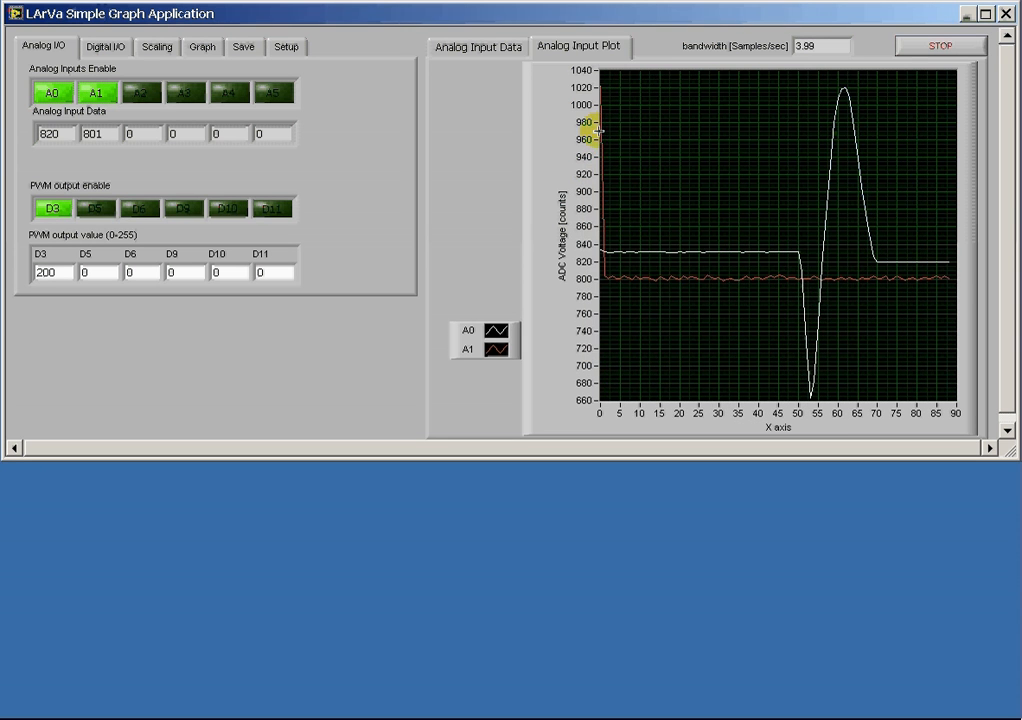
double_click(582, 69)
type("1023")
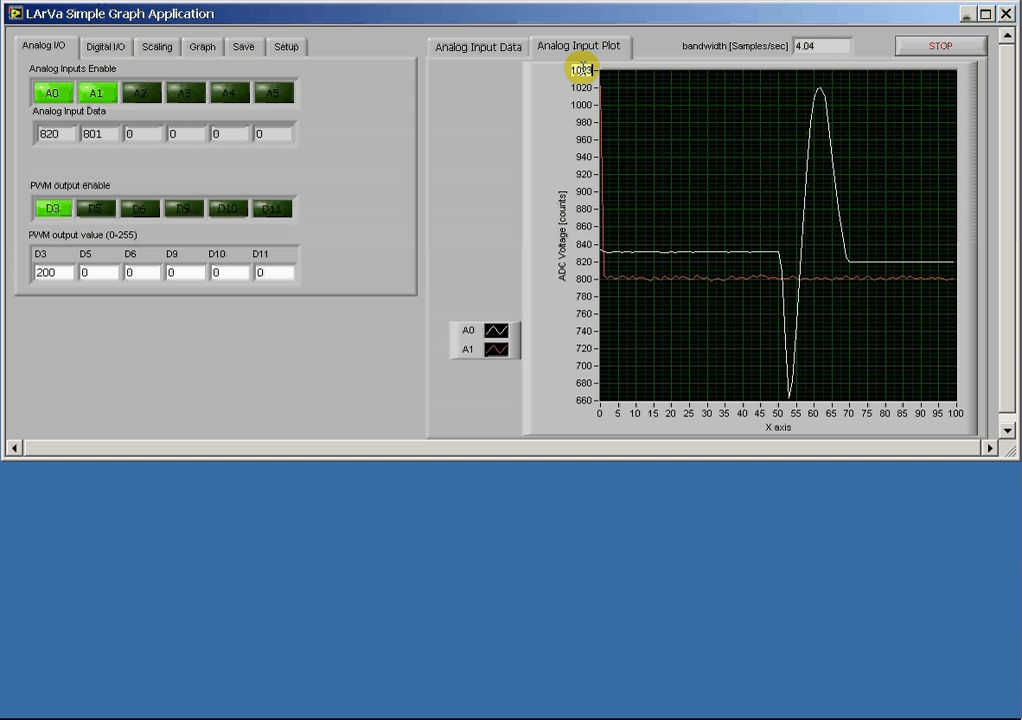
key("Return")
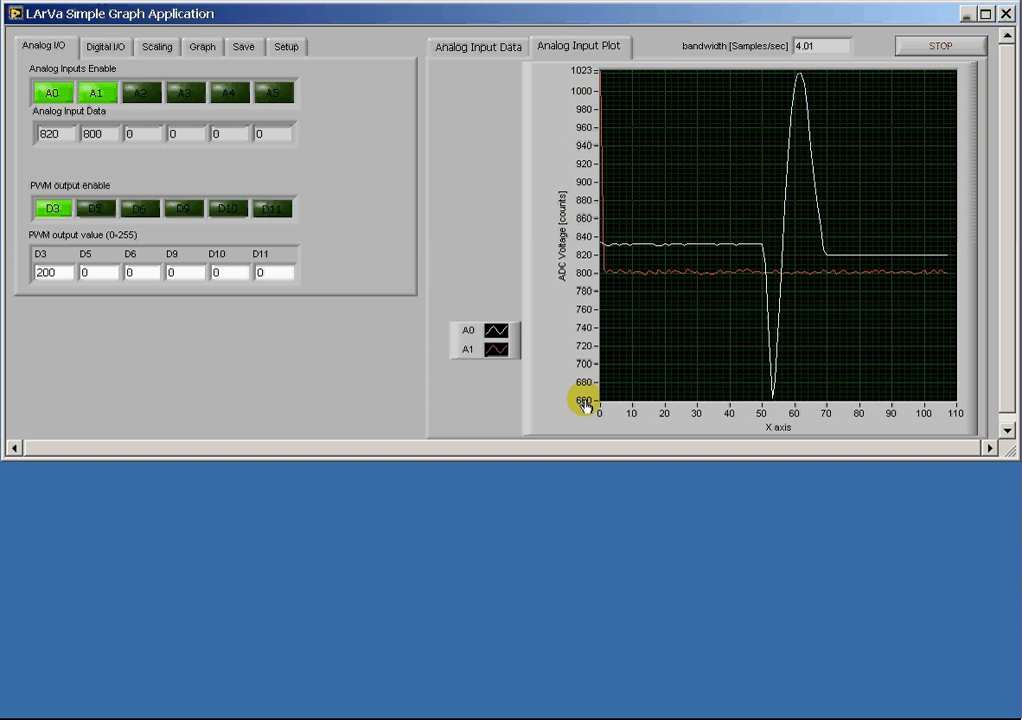
double_click(582, 399)
type("0")
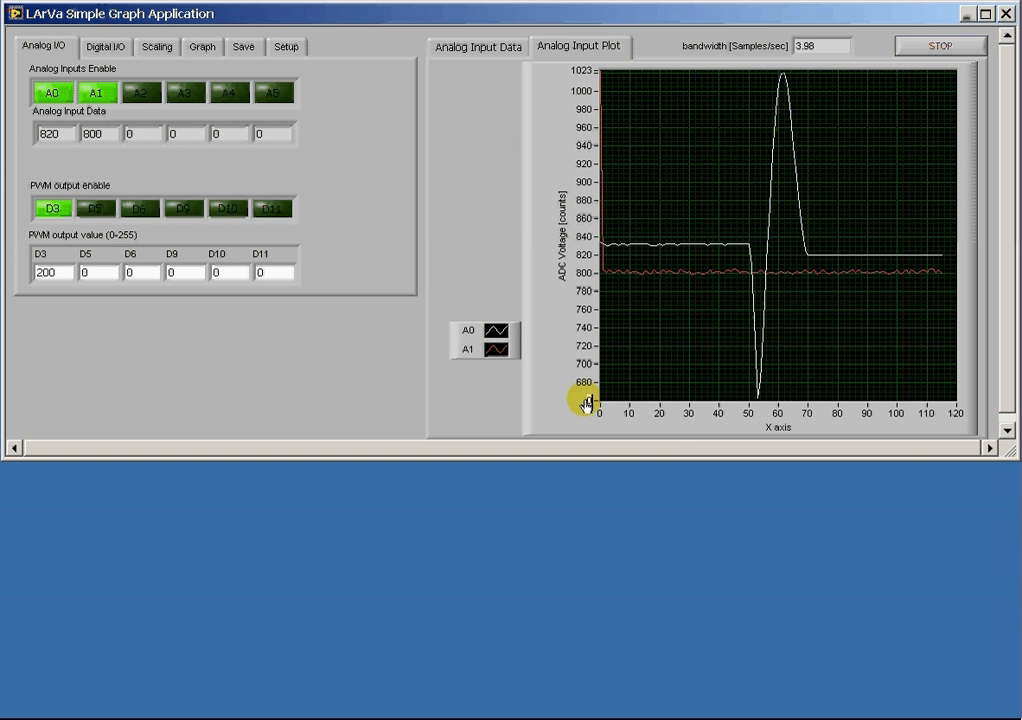
key("Return")
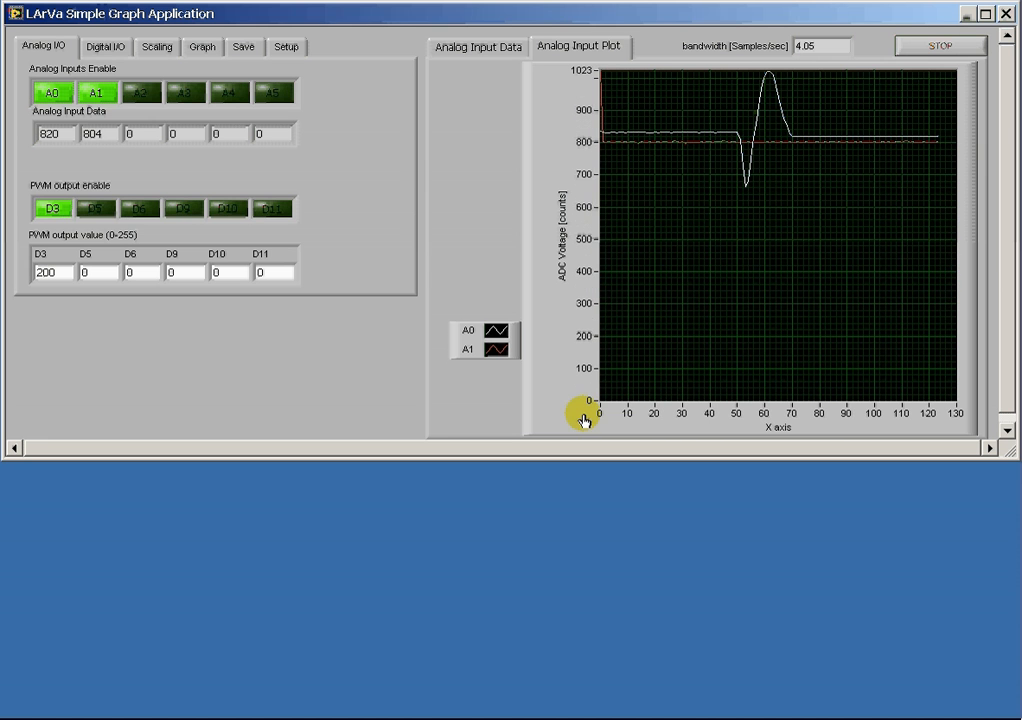
Step: Review the setup choices for ADC return, ADC Voltage Reference and Arduino Communication, keeping Integers, 5V (default) and Standard
left_click(286, 45)
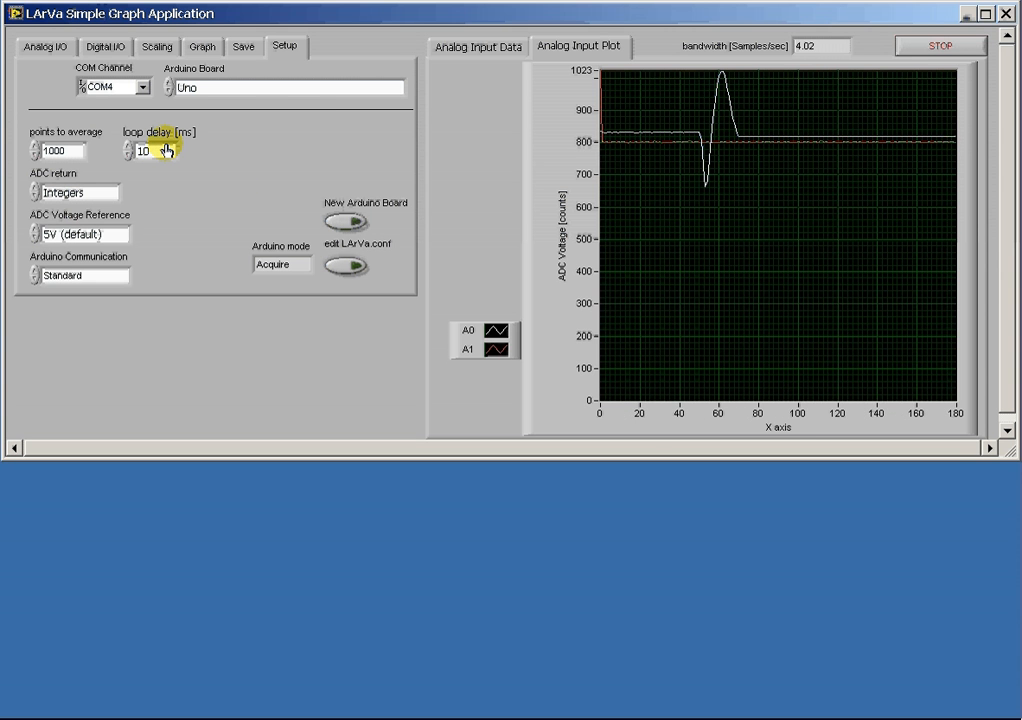
left_click(106, 195)
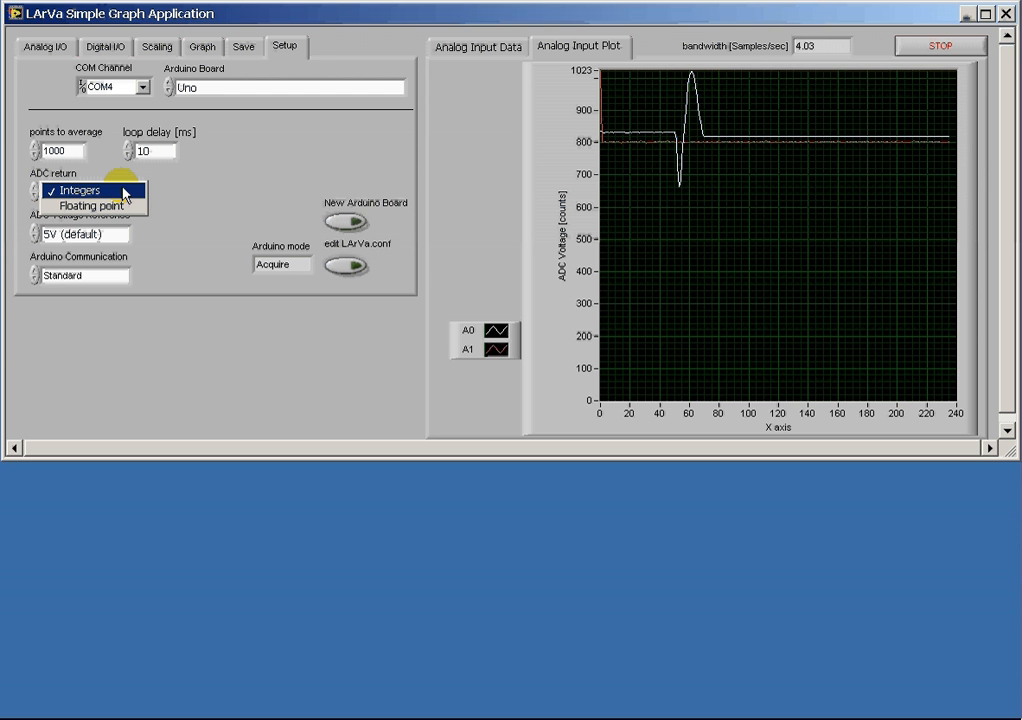
left_click(126, 191)
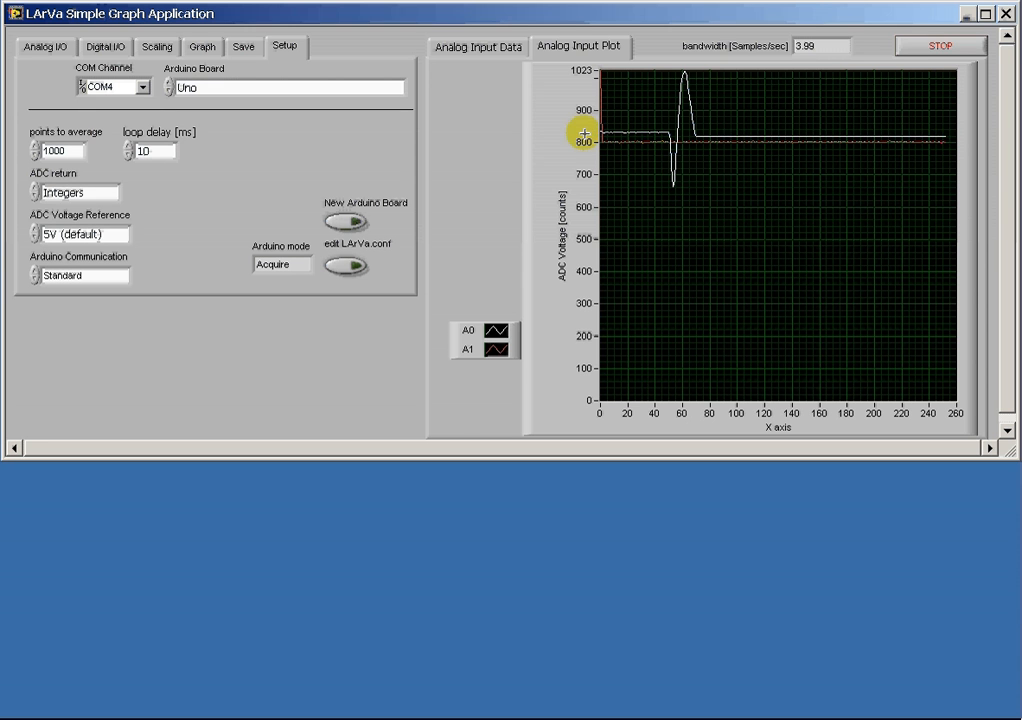
left_click(97, 197)
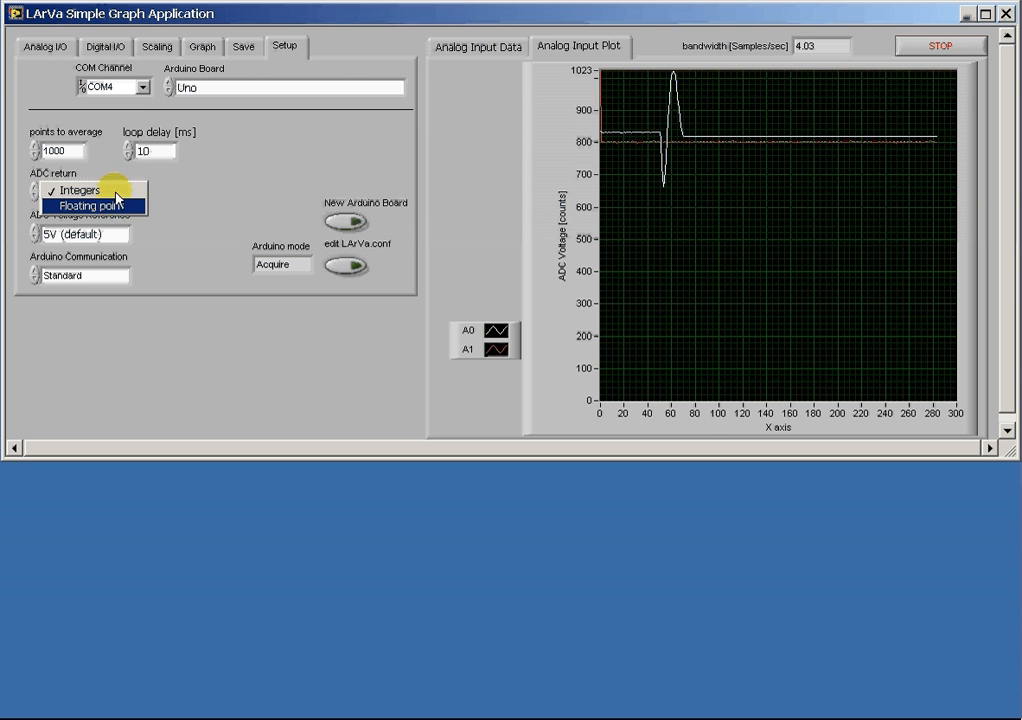
left_click(186, 196)
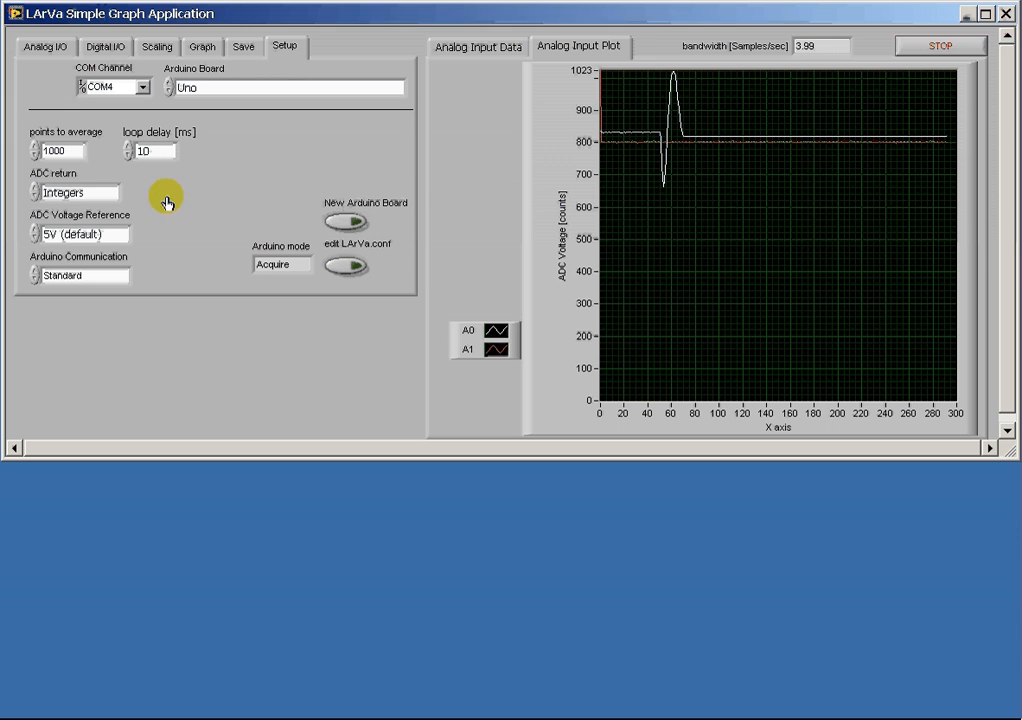
left_click(116, 235)
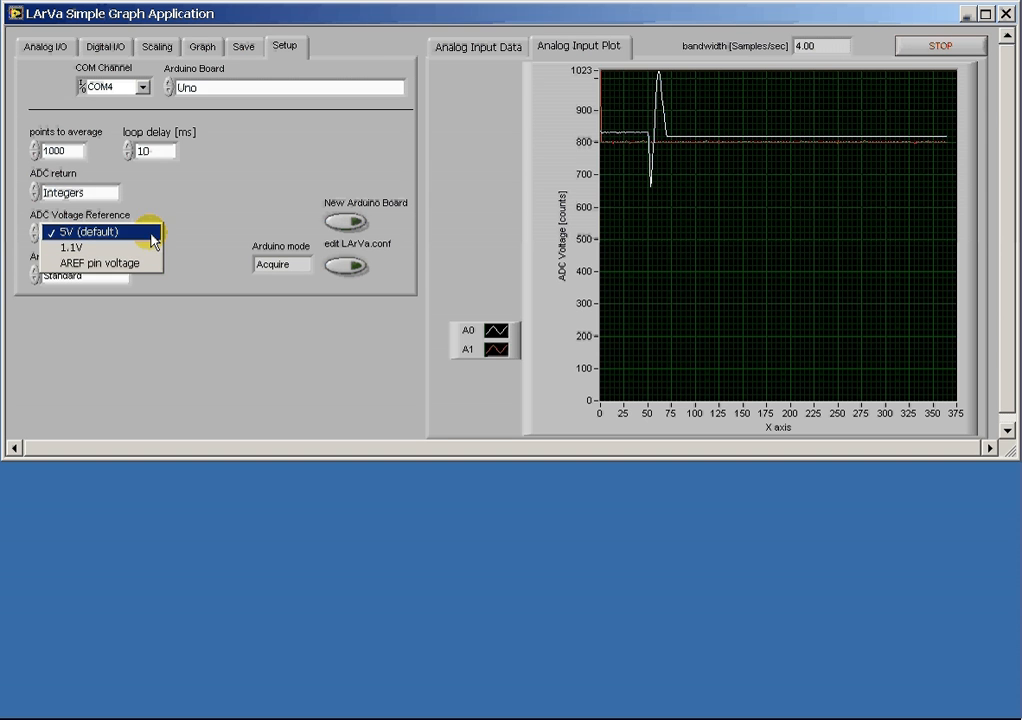
left_click(153, 238)
left_click(120, 279)
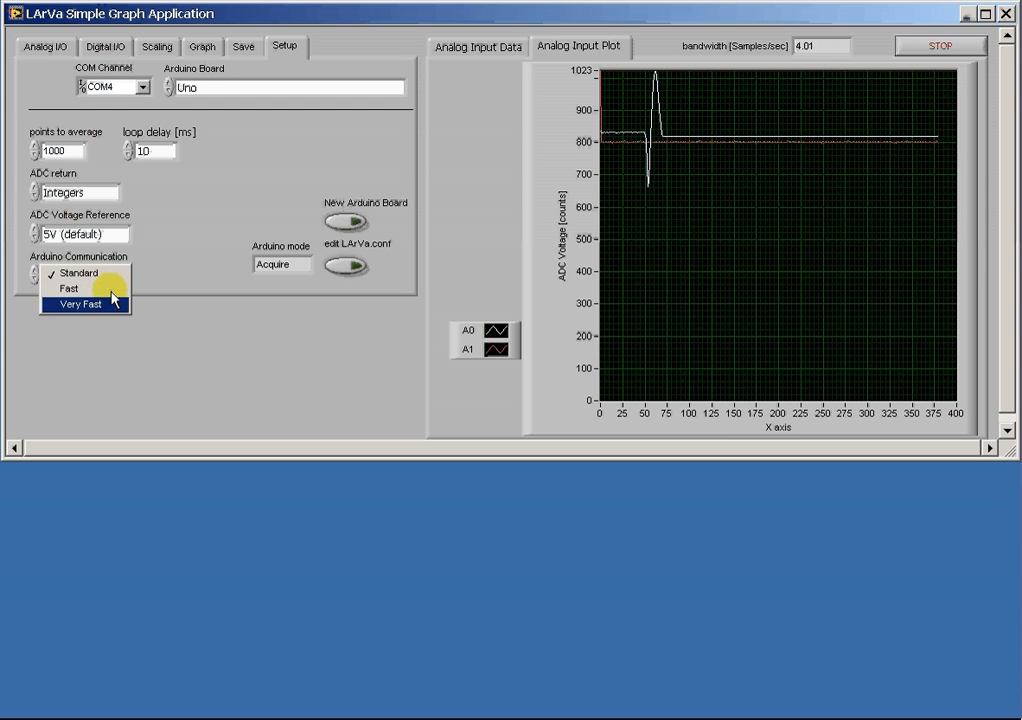
left_click(115, 280)
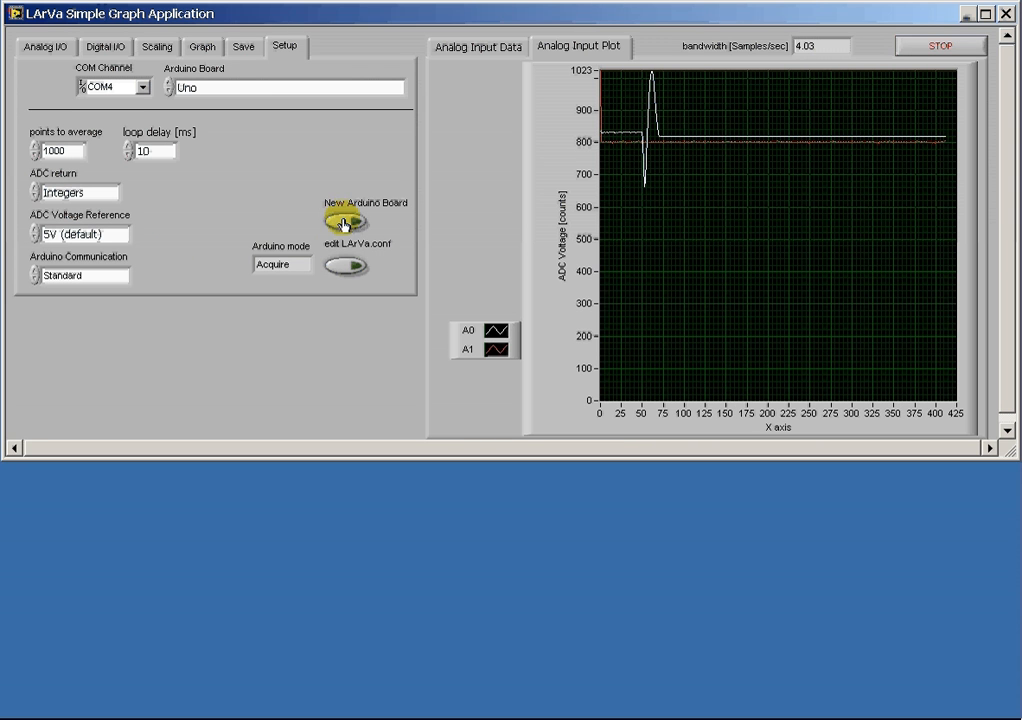
Step: Open the LArVa.conf editor from the setup options and accept the configuration with COM4 and the Uno board
left_click(345, 268)
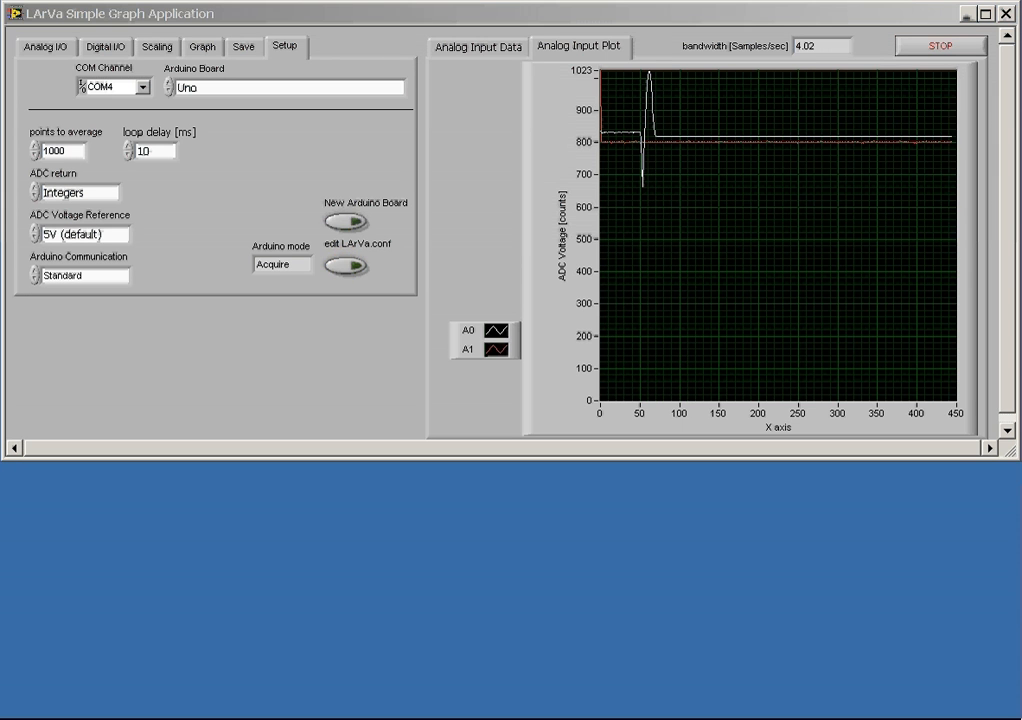
left_click_drag(540, 10, 430, 122)
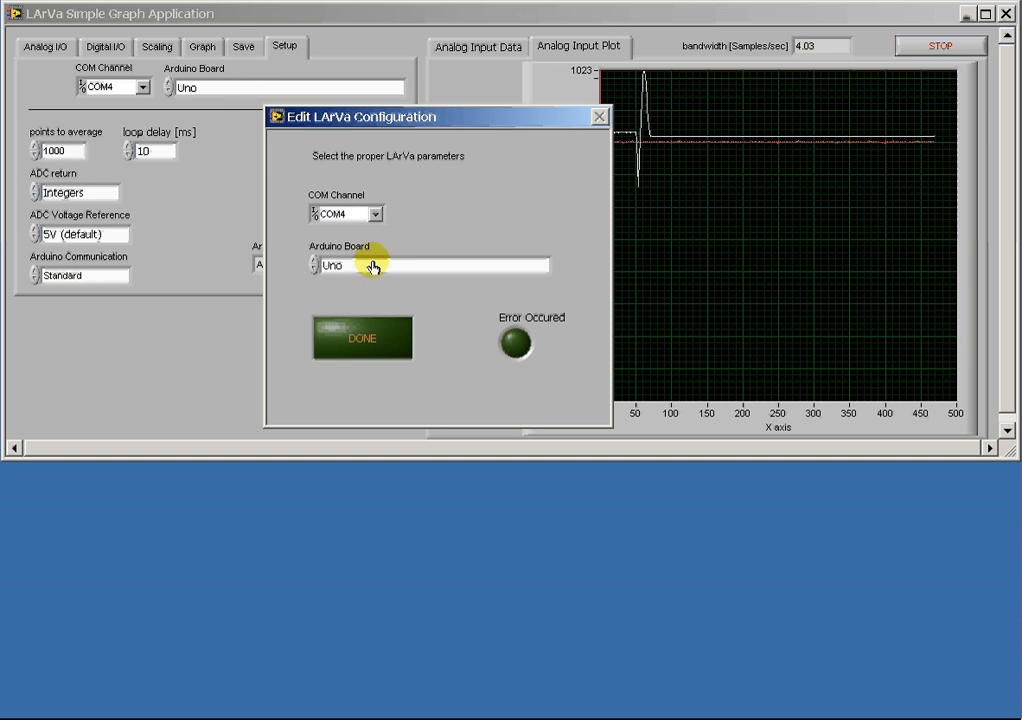
left_click(370, 340)
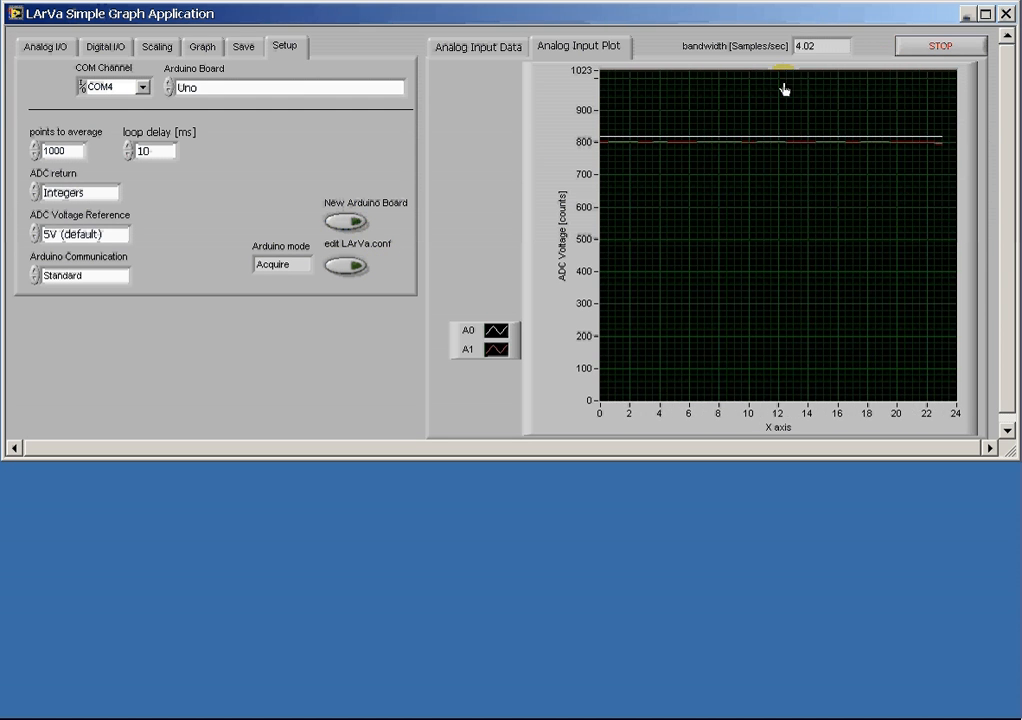
Step: Stop the application, rerun it with New Arduino Board enabled, and accept the COM4 and Uno configuration
left_click(925, 48)
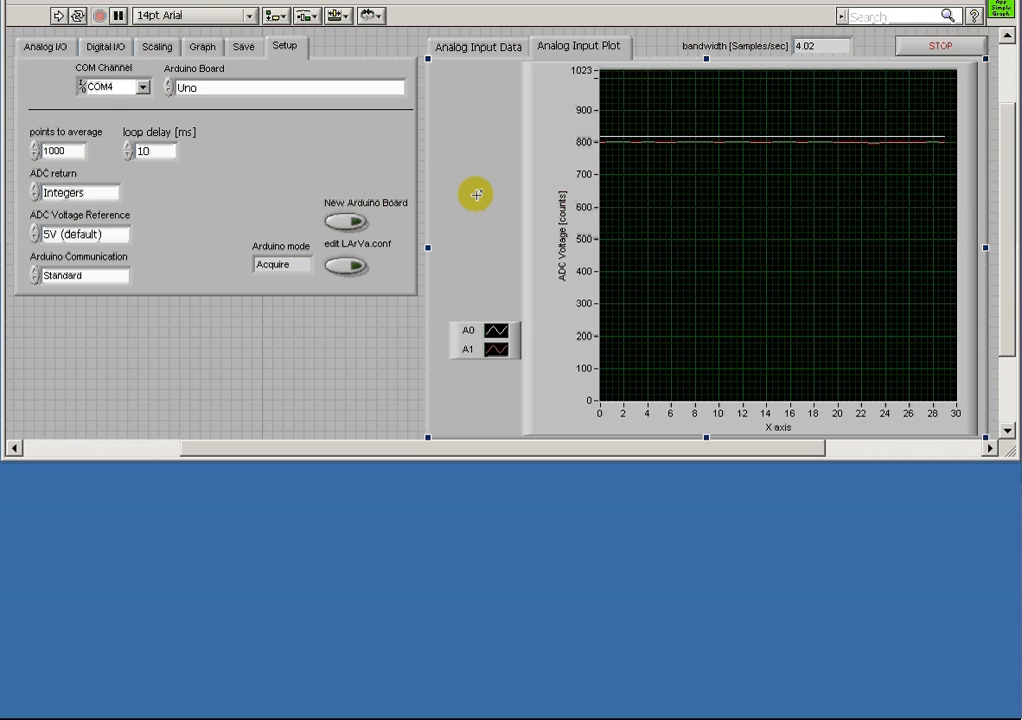
left_click(352, 224)
left_click(120, 55)
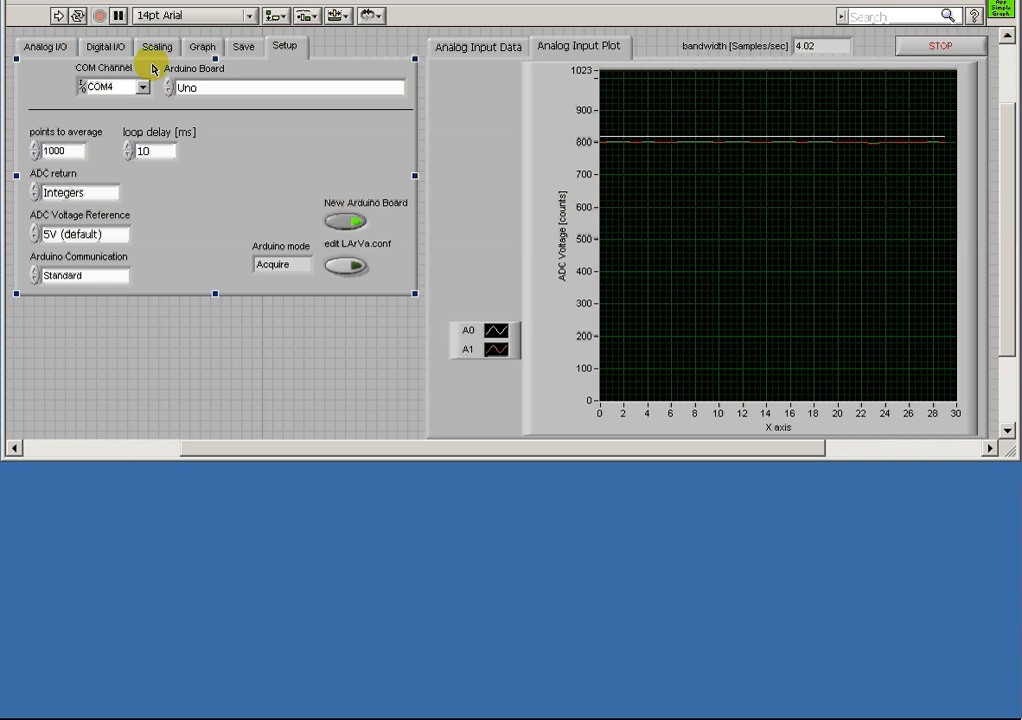
left_click(57, 15)
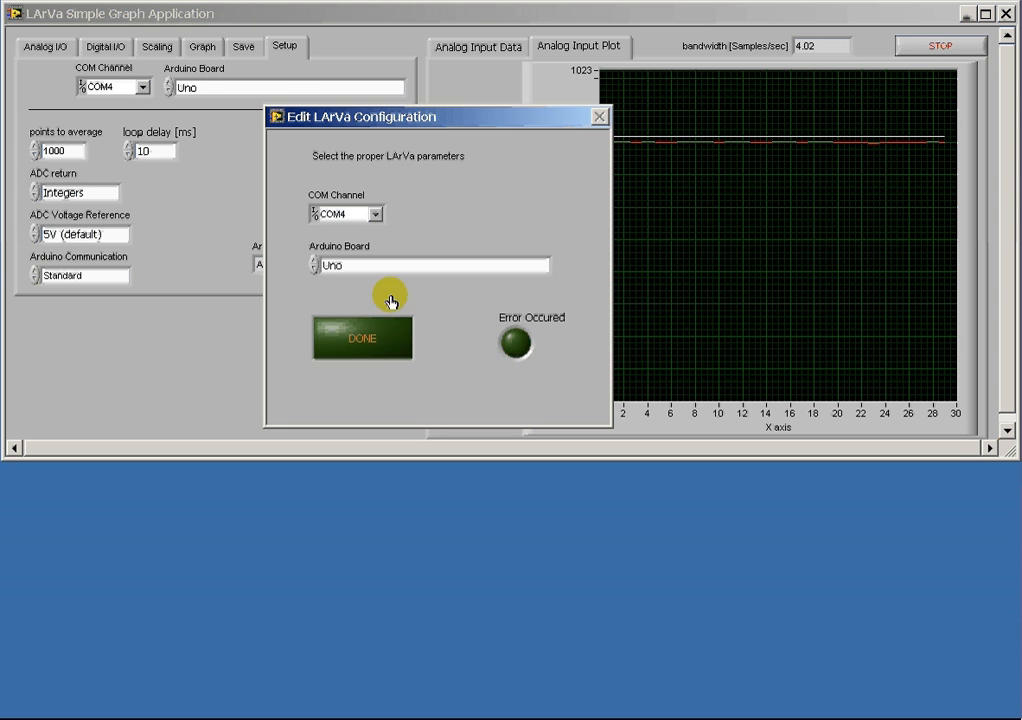
left_click(376, 349)
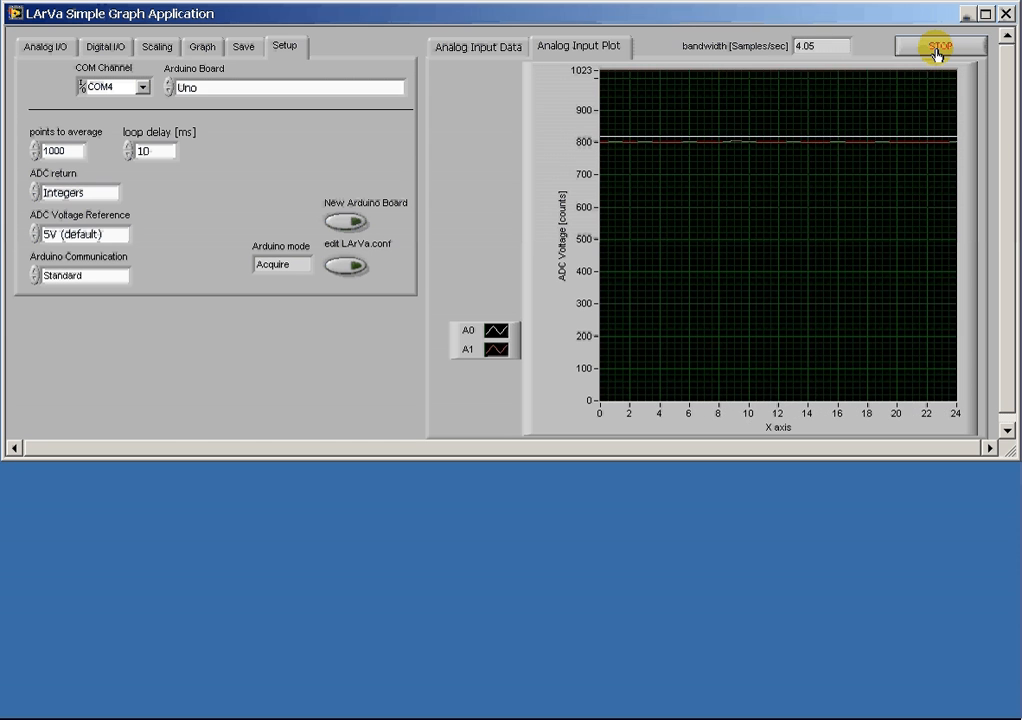
Step: Stop the application and examine the initialization frames and loops in its block diagram
left_click(937, 55)
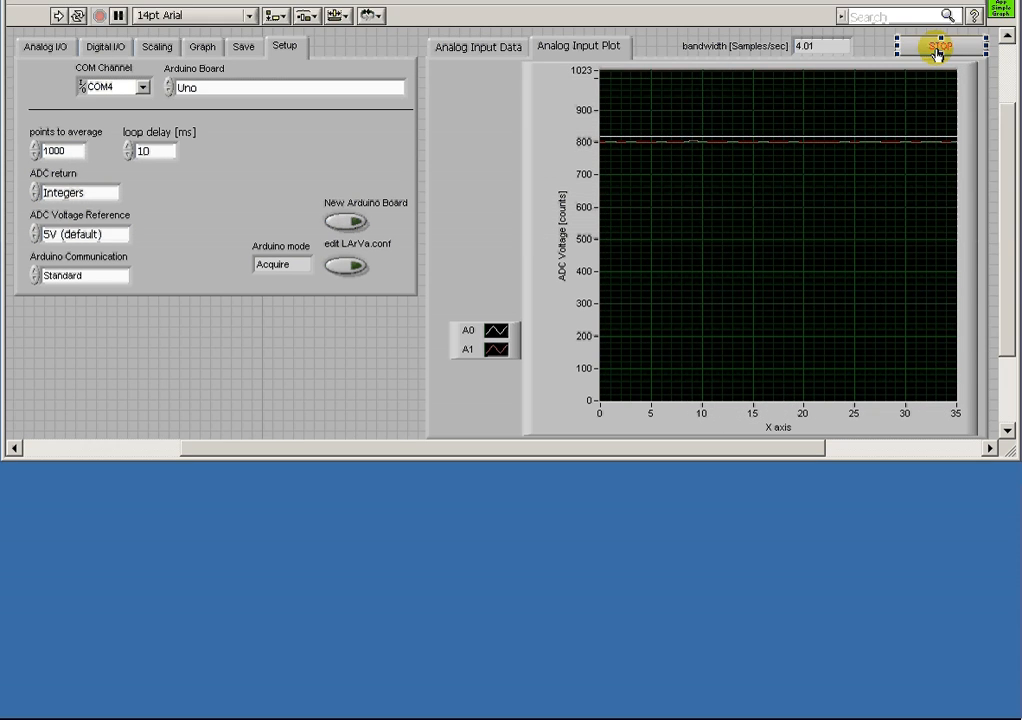
key("ctrl+e")
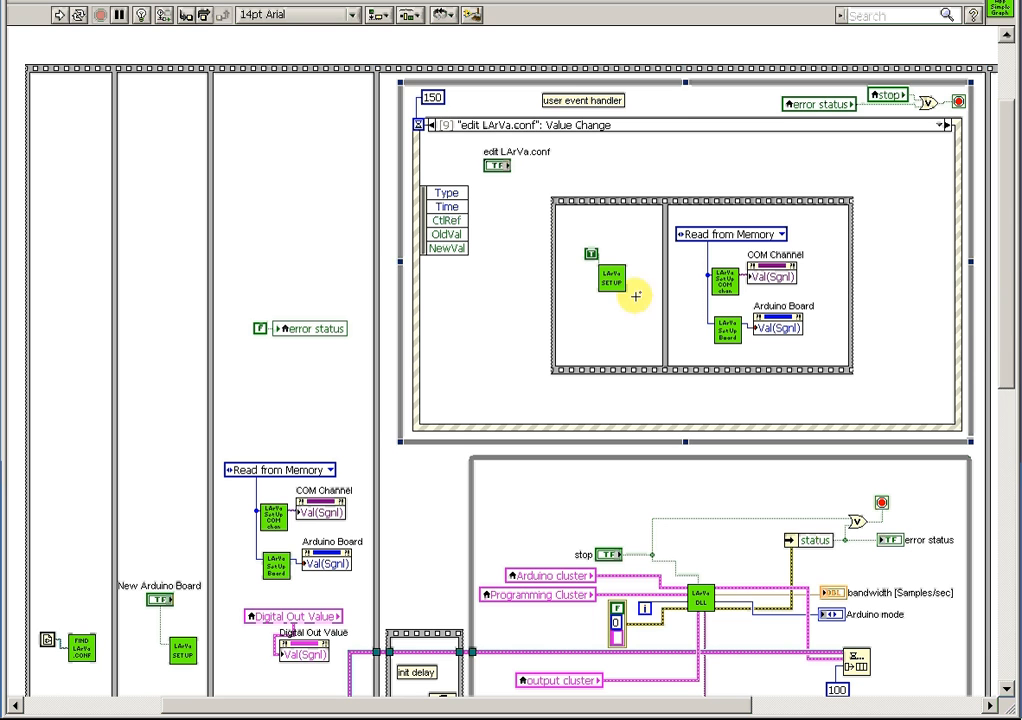
left_click_drag(1004, 255, 992, 365)
left_click_drag(993, 395, 988, 438)
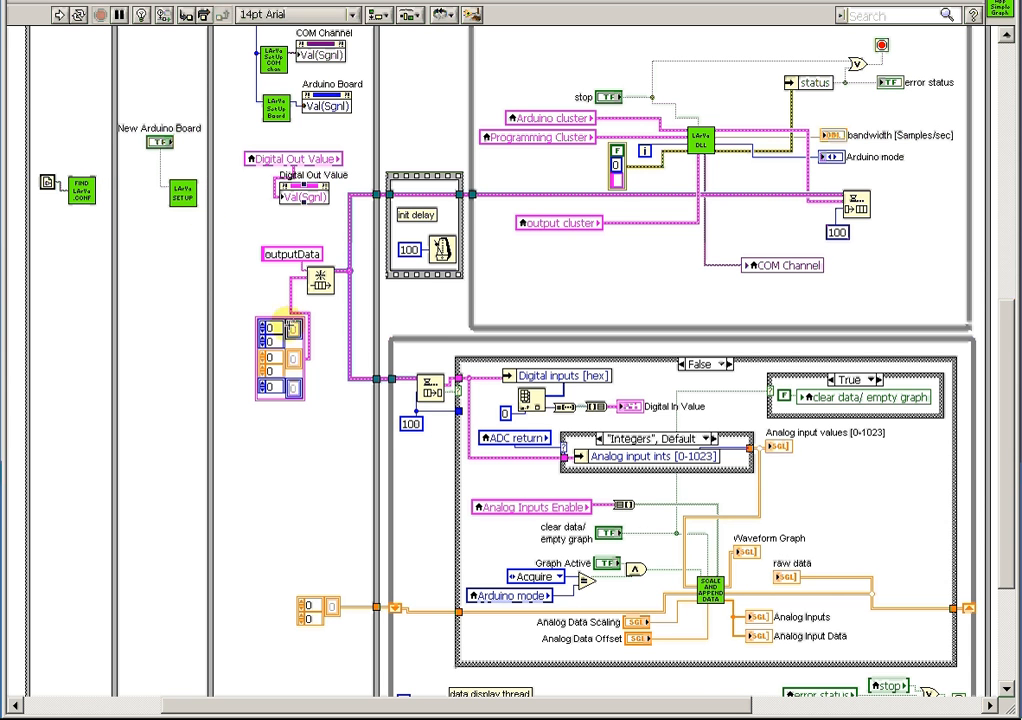
scroll(333, 220, "up", 3)
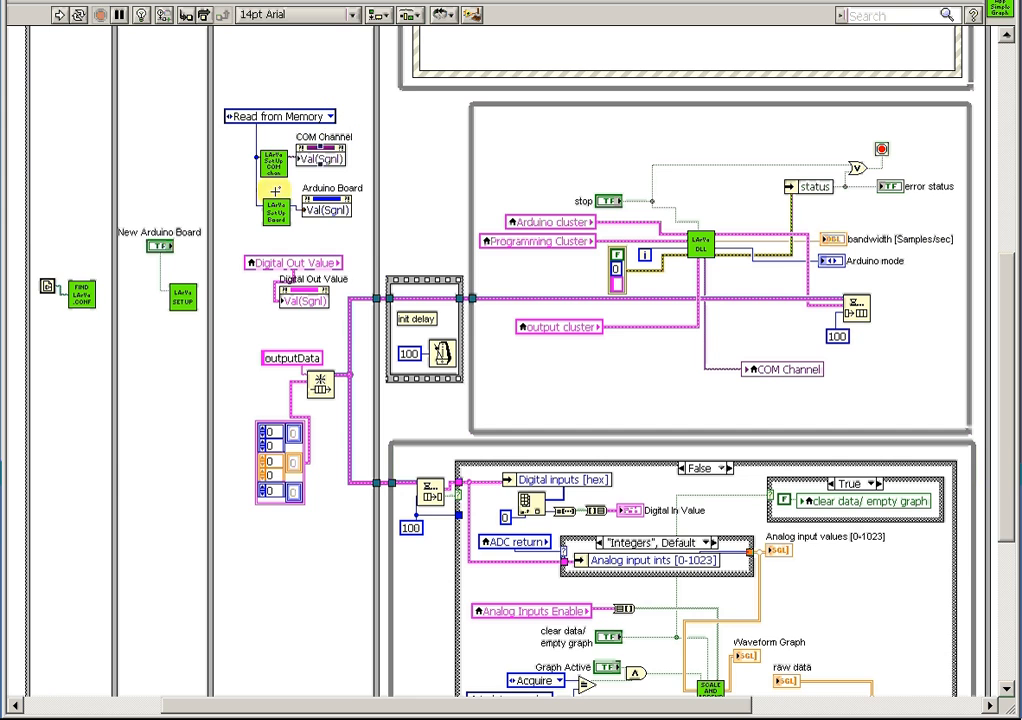
scroll(336, 299, "up", 7)
scroll(885, 137, "up", 2)
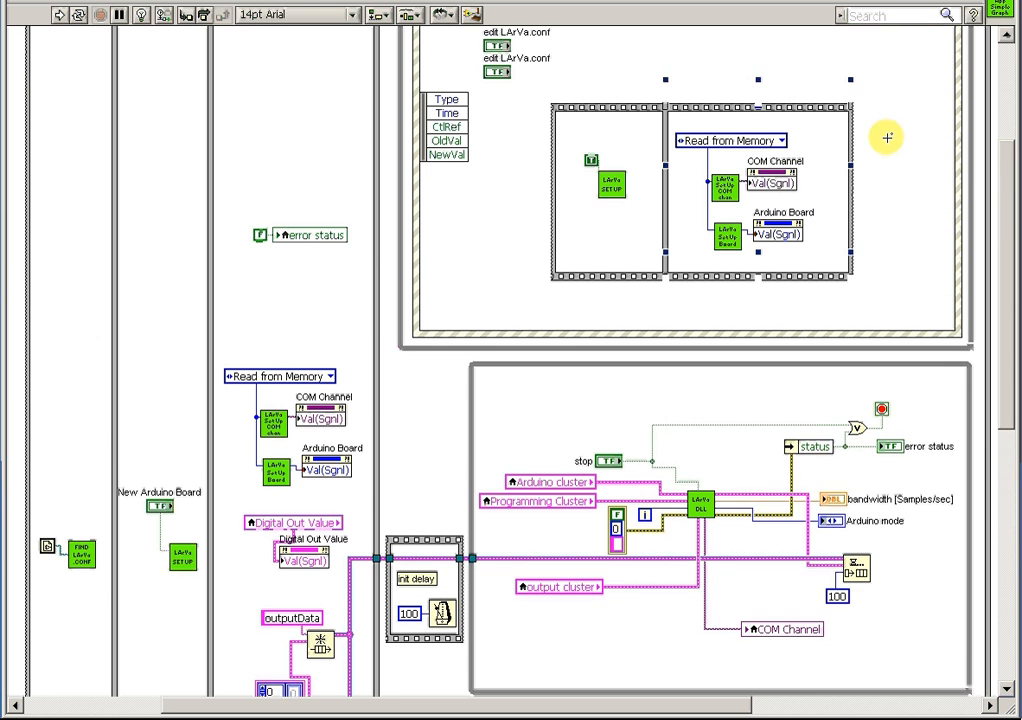
scroll(515, 125, "up", 2)
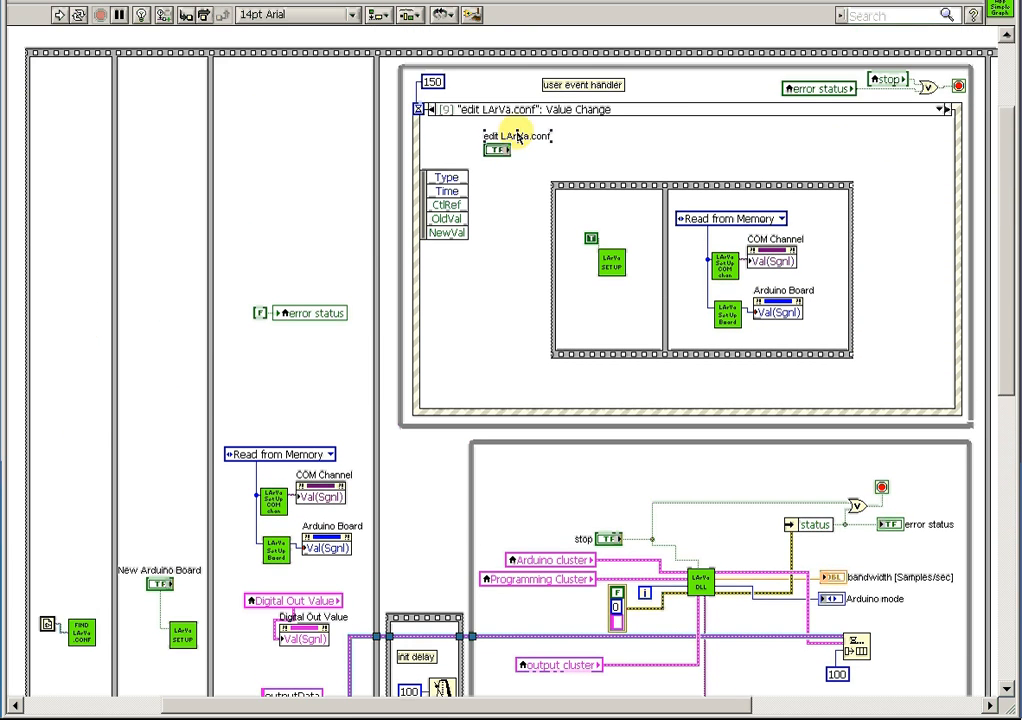
Step: Examine the user event handler's cases, including Arduino Board, Graph Y Axis Label, Timeout, ADC return and Save data to file
left_click(940, 109)
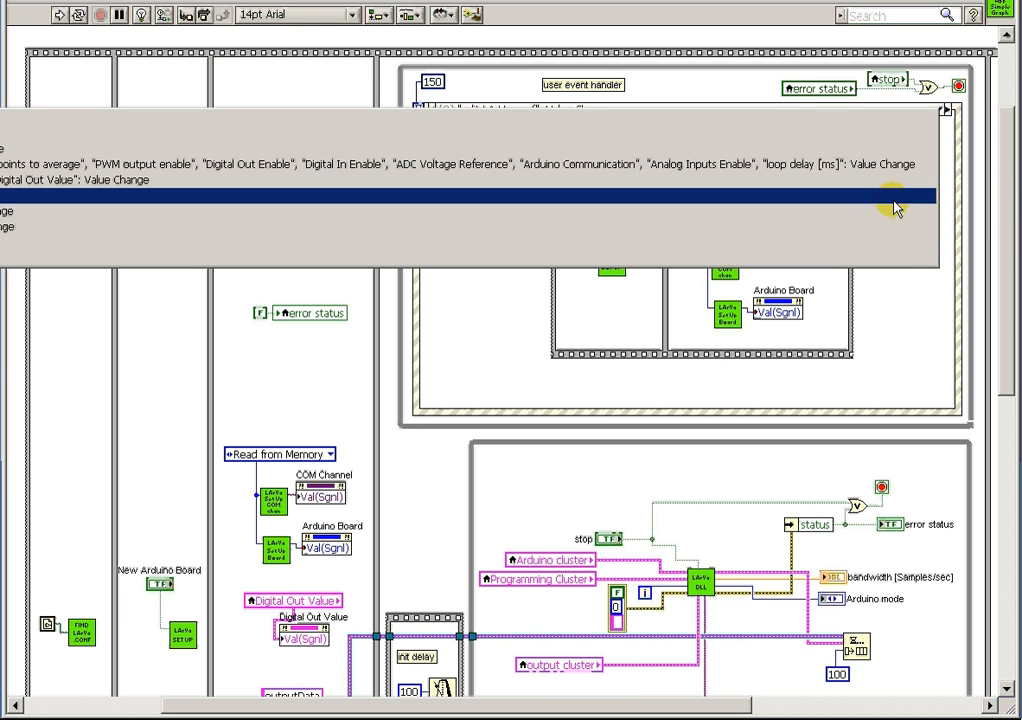
left_click(895, 204)
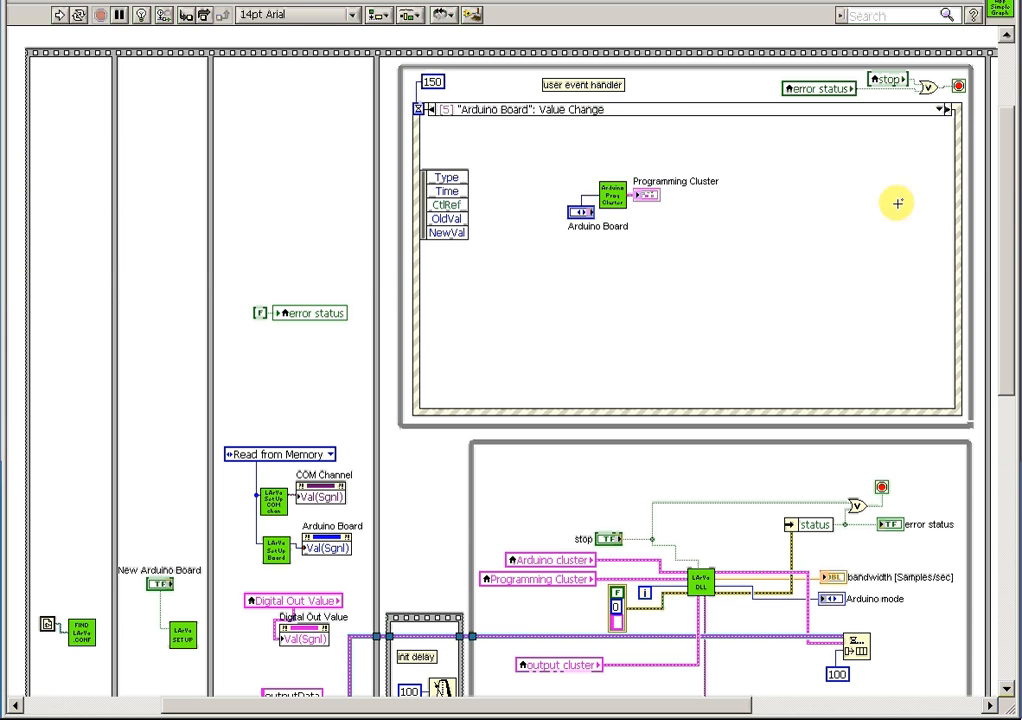
left_click(946, 109)
left_click(946, 109)
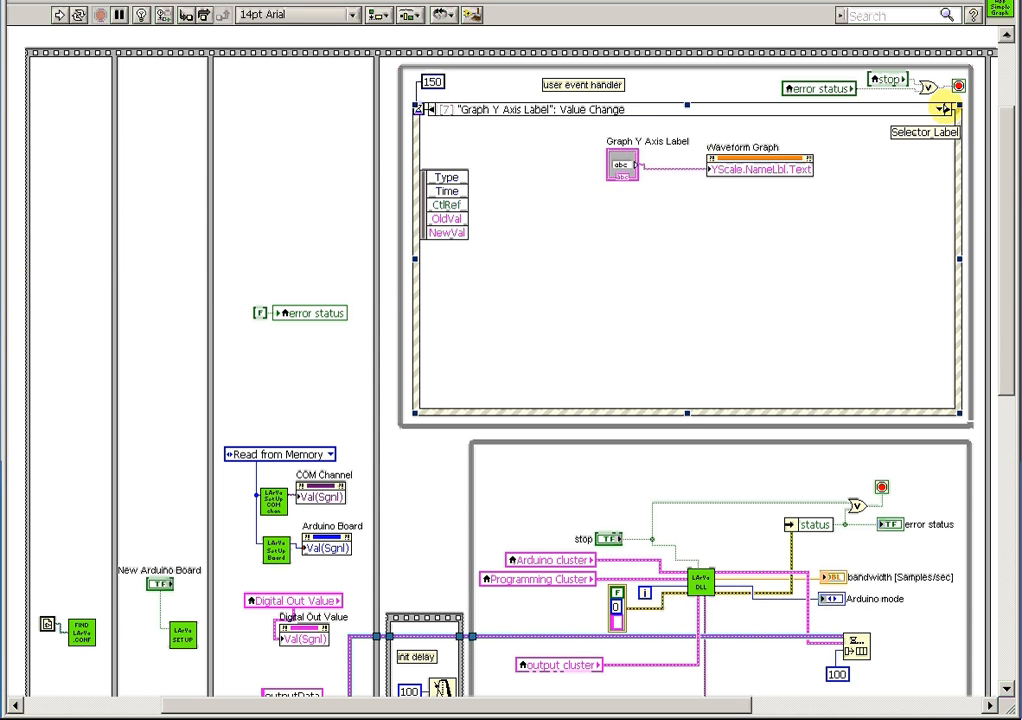
left_click(946, 109)
left_click(946, 109)
left_click(946, 109)
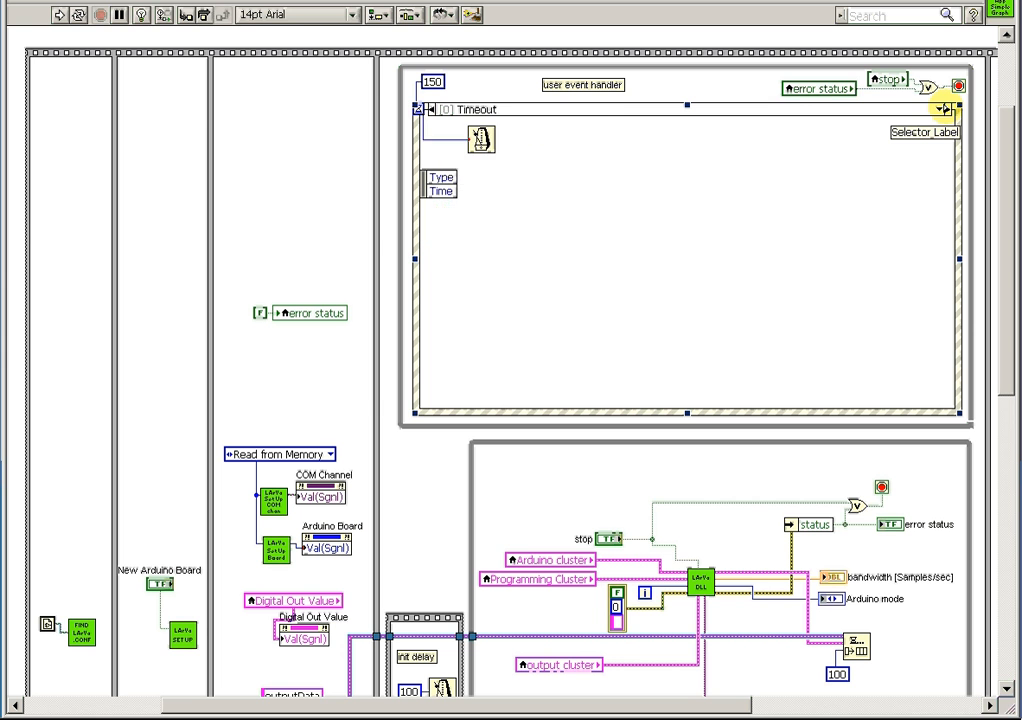
left_click(946, 109)
left_click(946, 109)
left_click(946, 109)
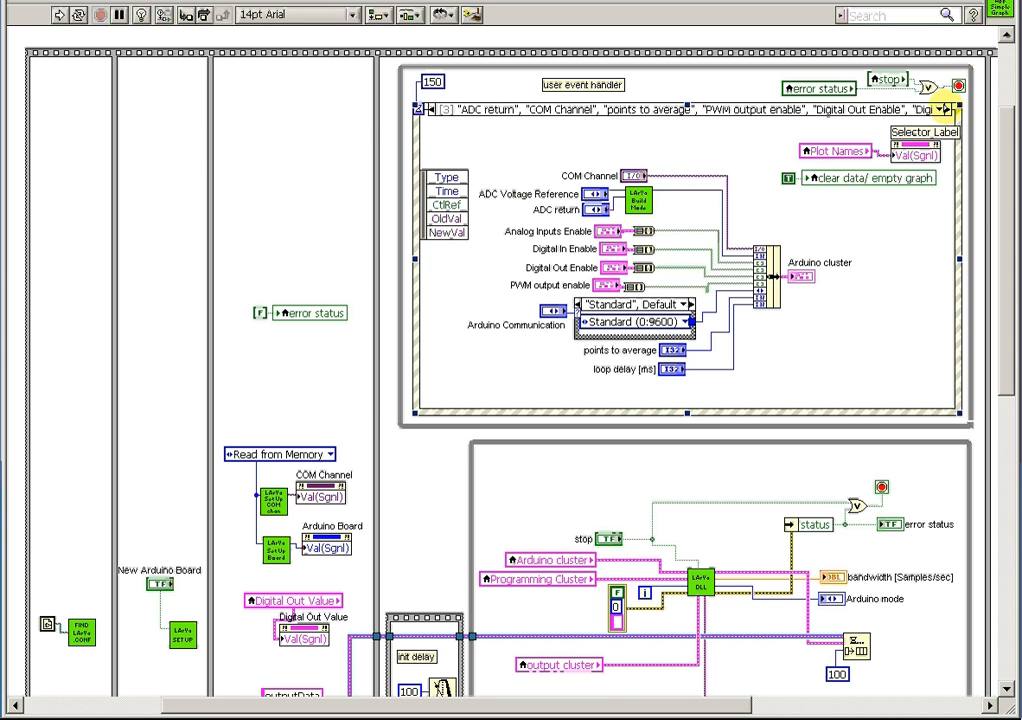
left_click(430, 109)
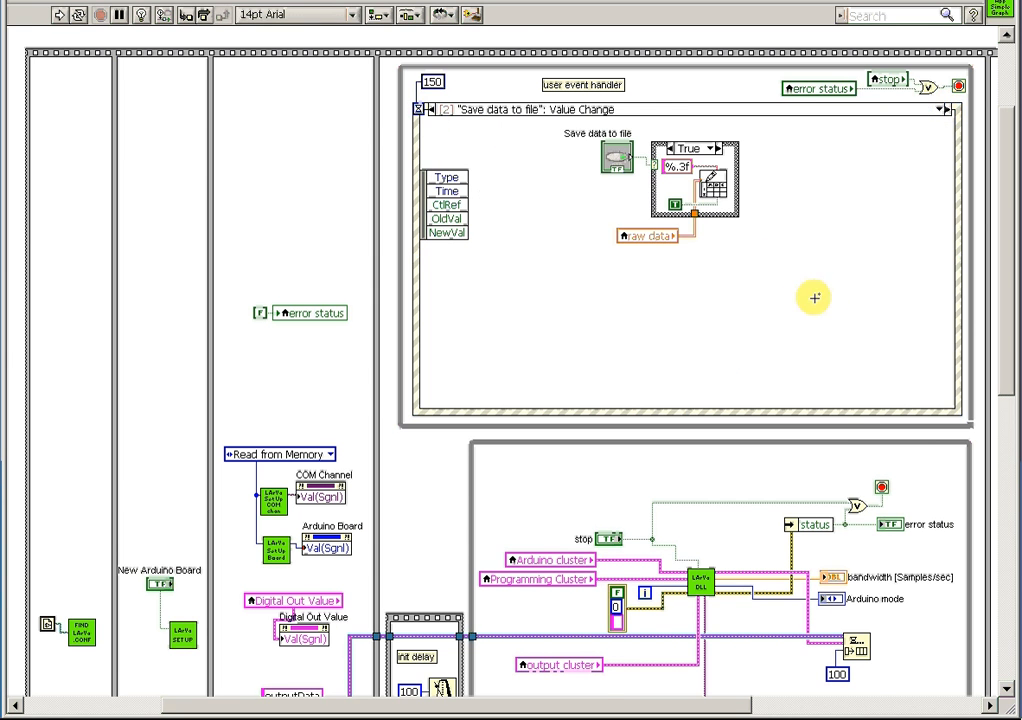
Step: Examine the LArVa DLL loop, the data display thread and the final frame that writes the COM channel and Arduino board to file
scroll(813, 294, "down", 5)
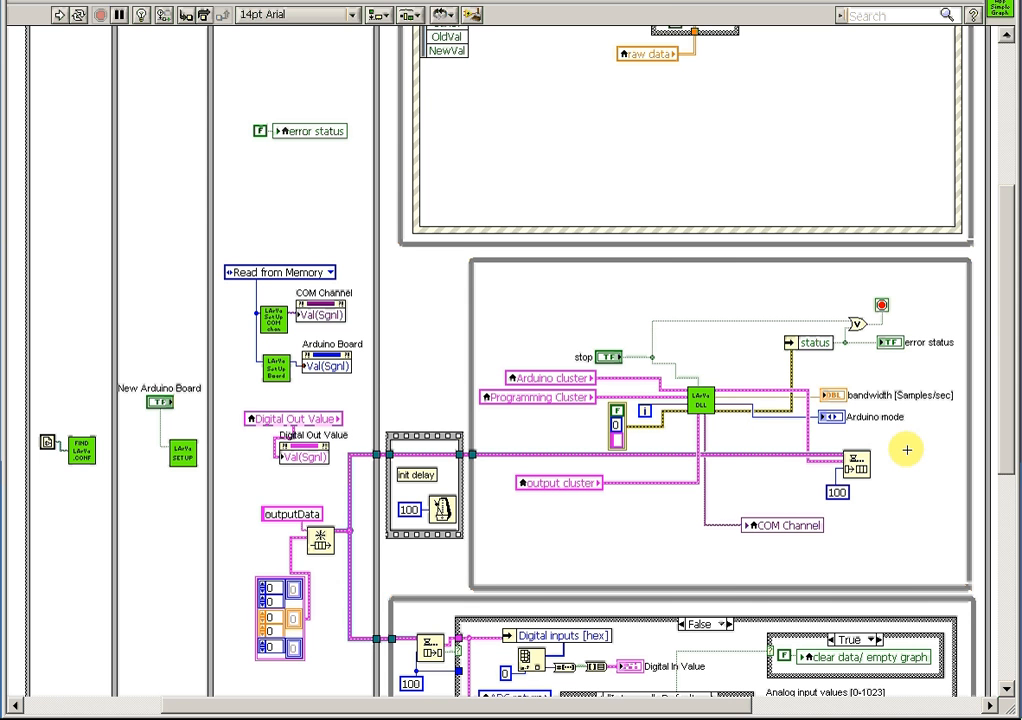
scroll(905, 449, "down", 4)
scroll(763, 377, "down", 4)
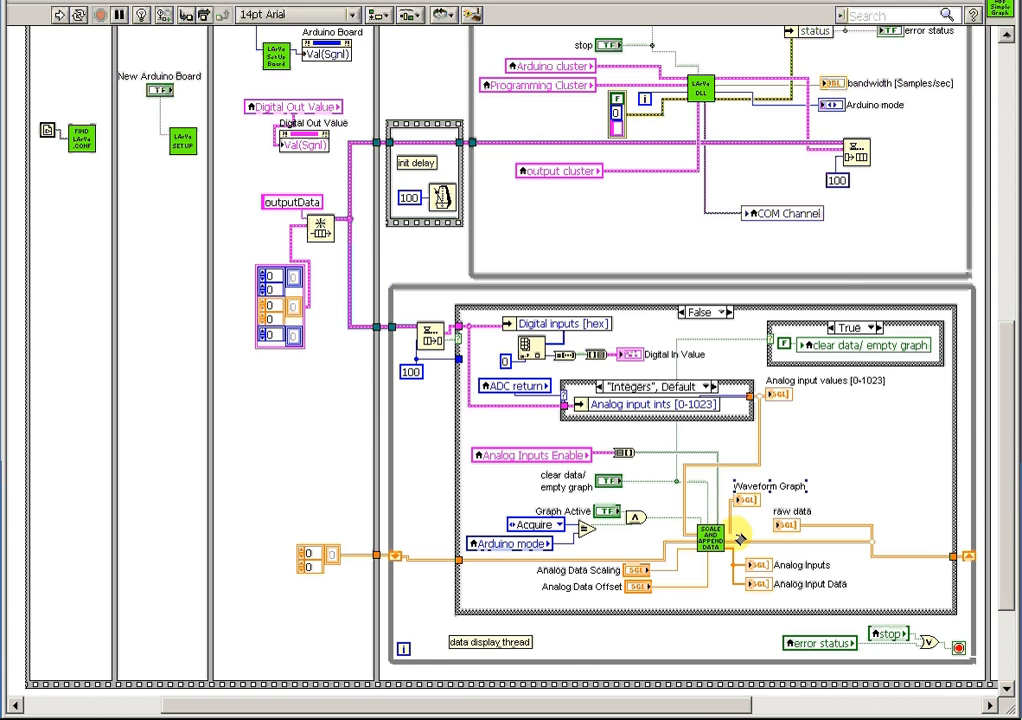
scroll(727, 540, "up", 6)
left_click_drag(698, 706, 795, 703)
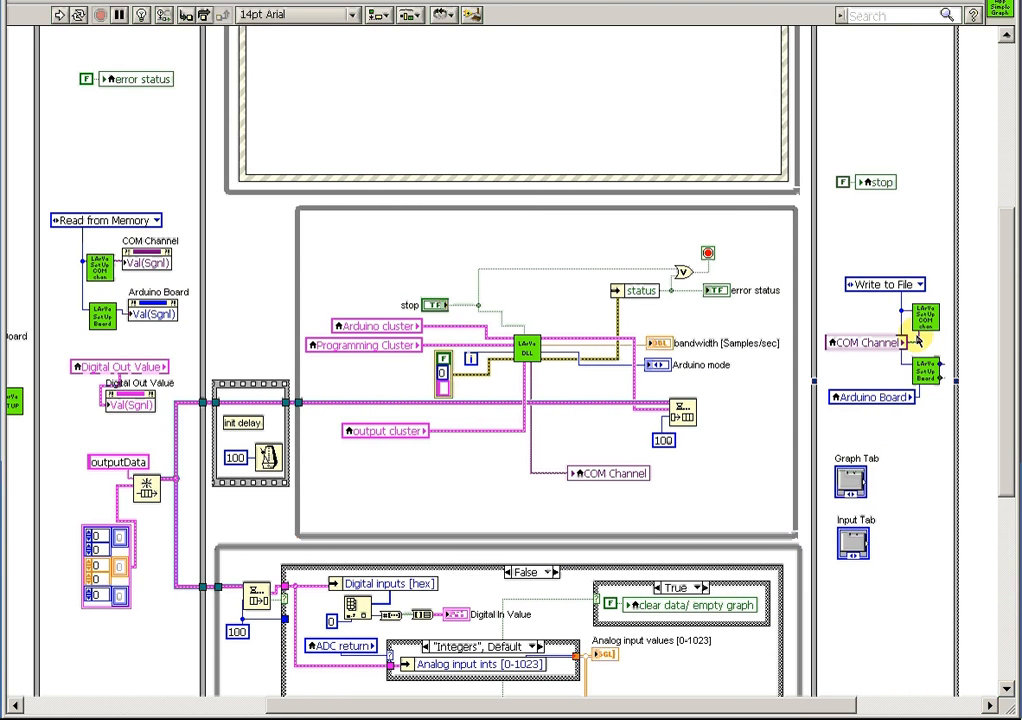
scroll(879, 362, "up", 5)
scroll(880, 365, "down", 10)
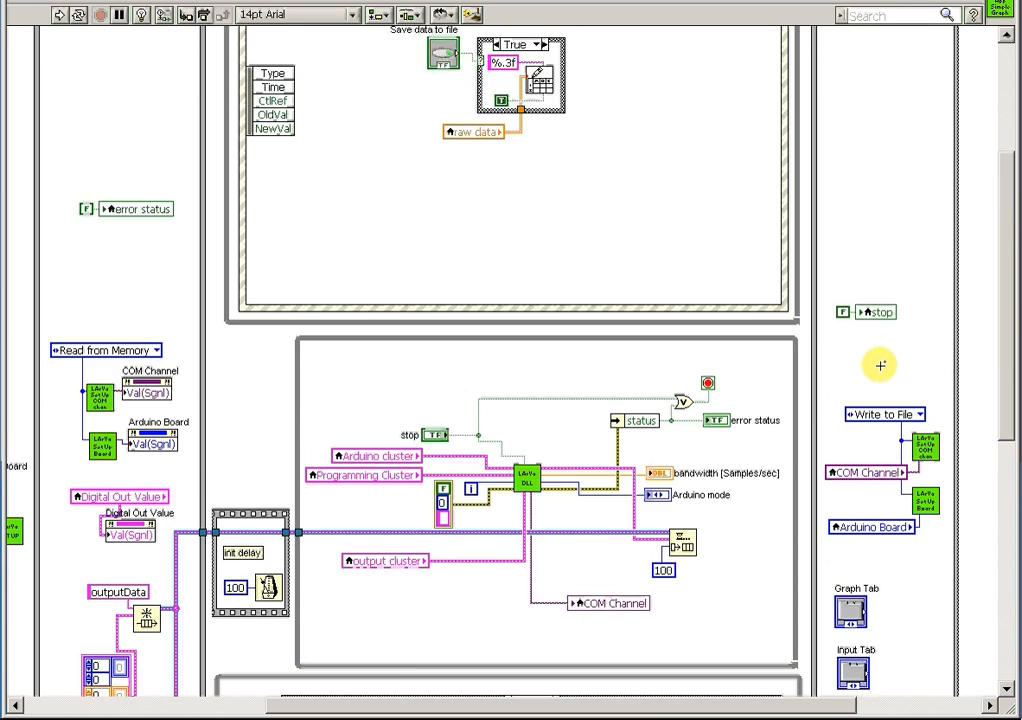
scroll(880, 365, "up", 9)
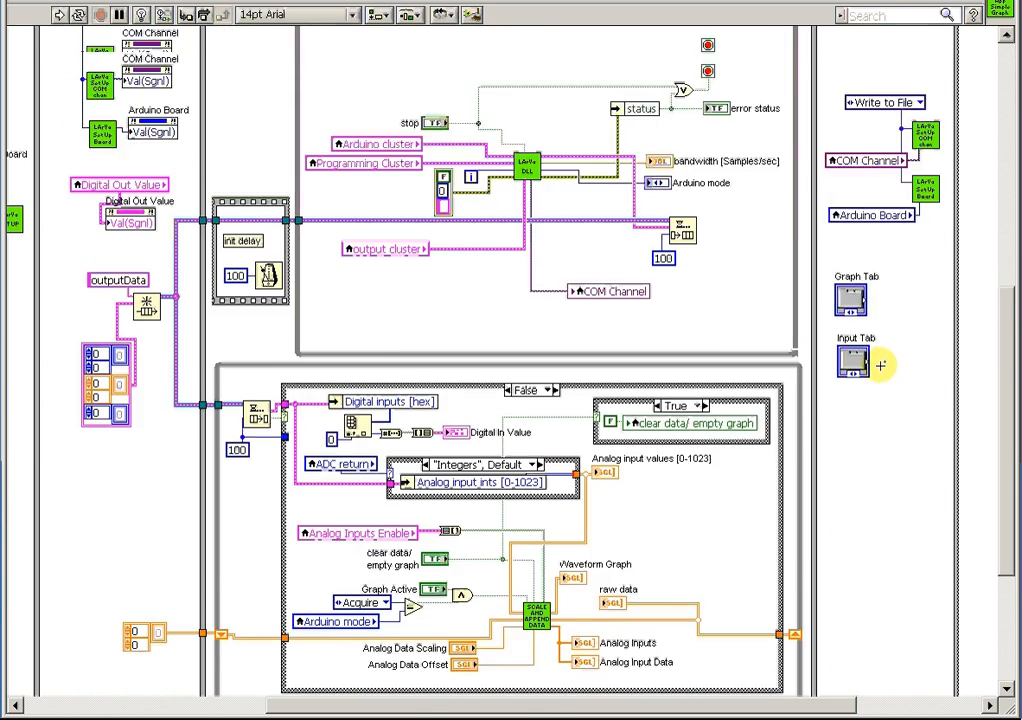
scroll(879, 364, "up", 1)
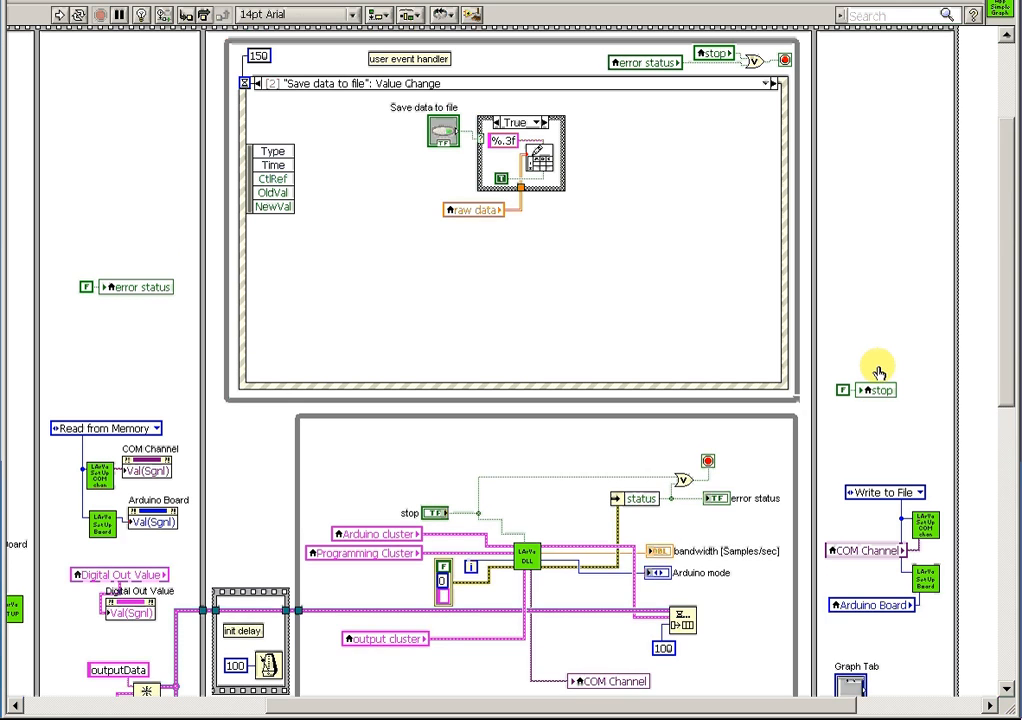